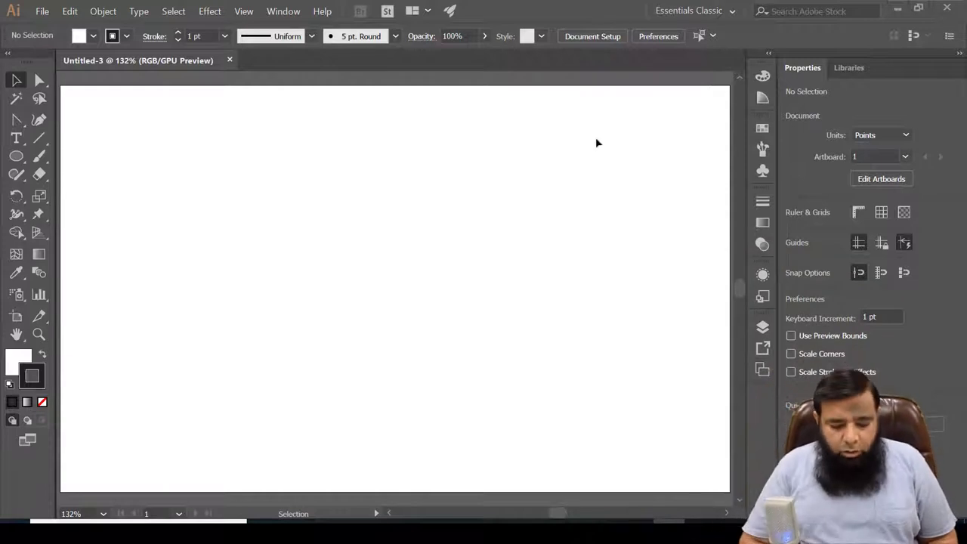
Step: Show the rulers along the top and left edges of the blank Untitled-3 artboard
key(ctrl+r)
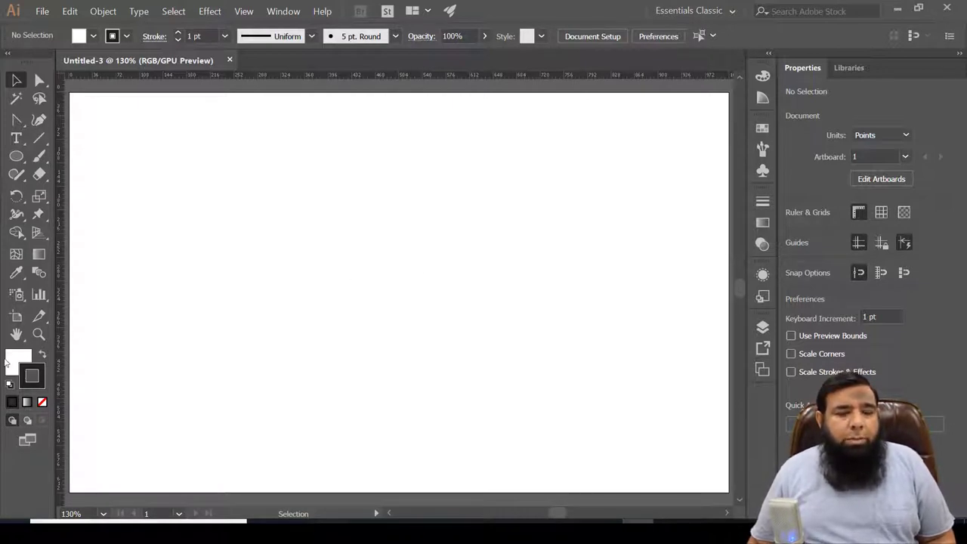
Step: Set the fill to None and the stroke to light cyan 51fffb
click(23, 374)
click(43, 402)
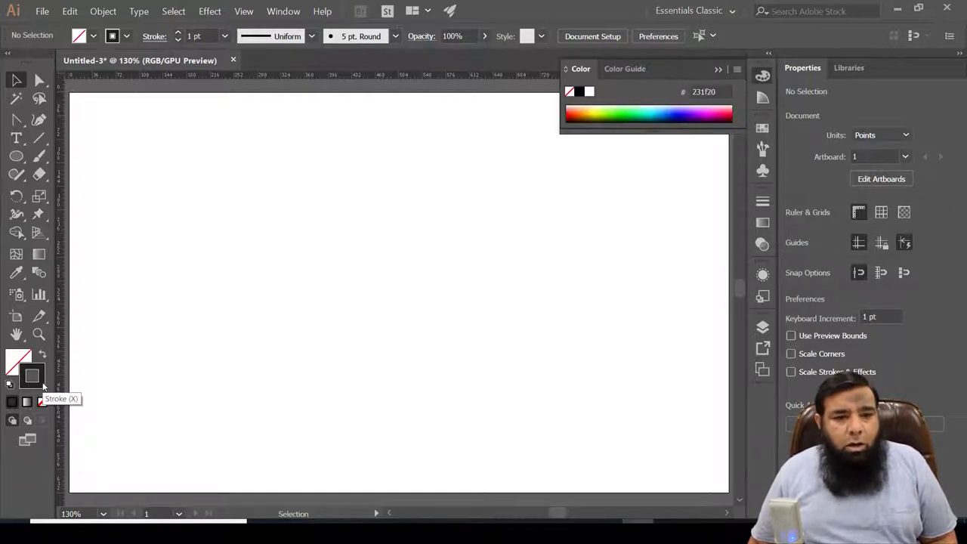
double_click(41, 383)
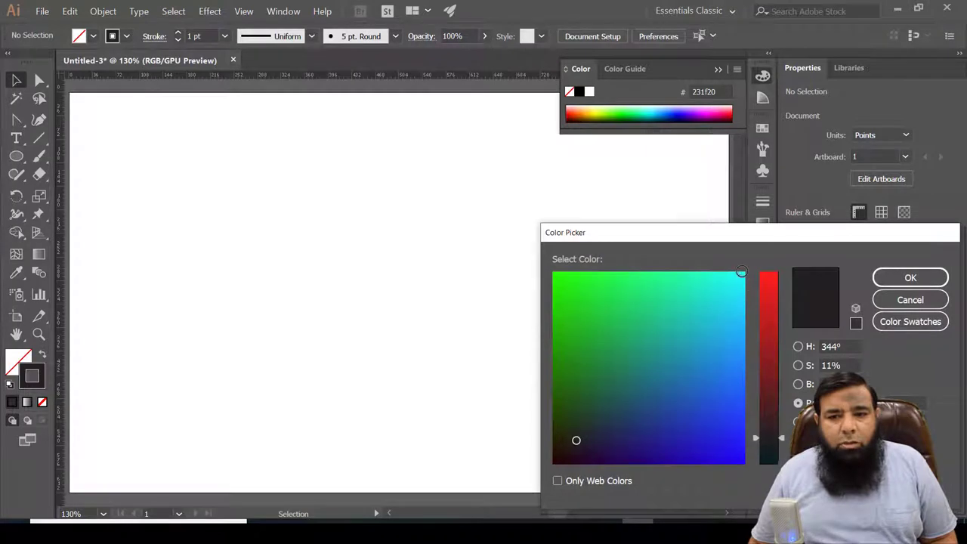
click(741, 272)
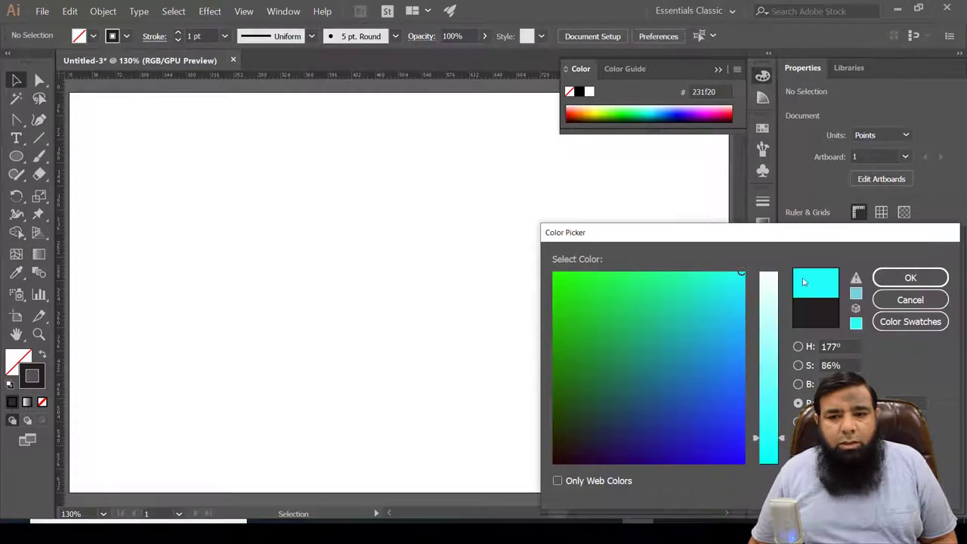
click(767, 407)
click(910, 277)
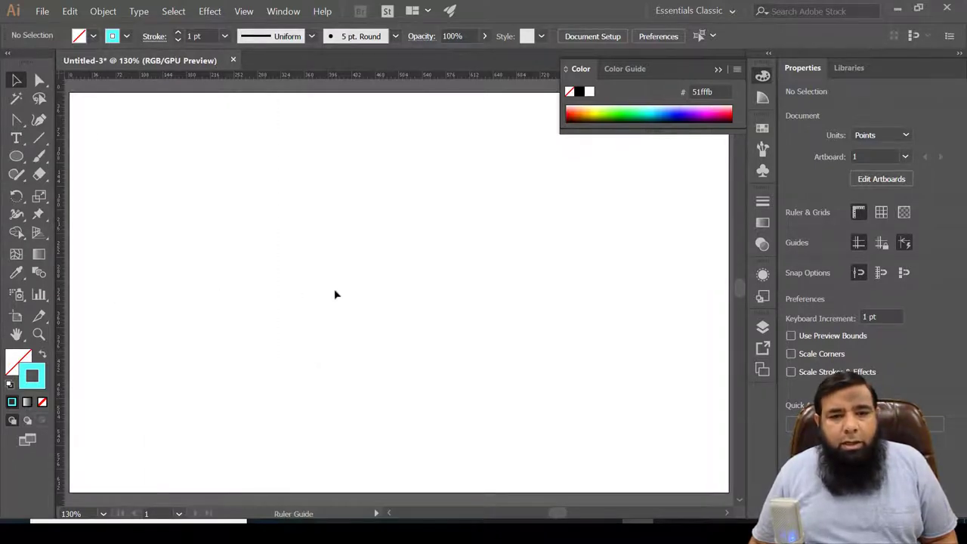
Step: Place a vertical guide as the axis and pen-draw the stool seat's top, curved rim and underside
drag(397, 293, 394, 291)
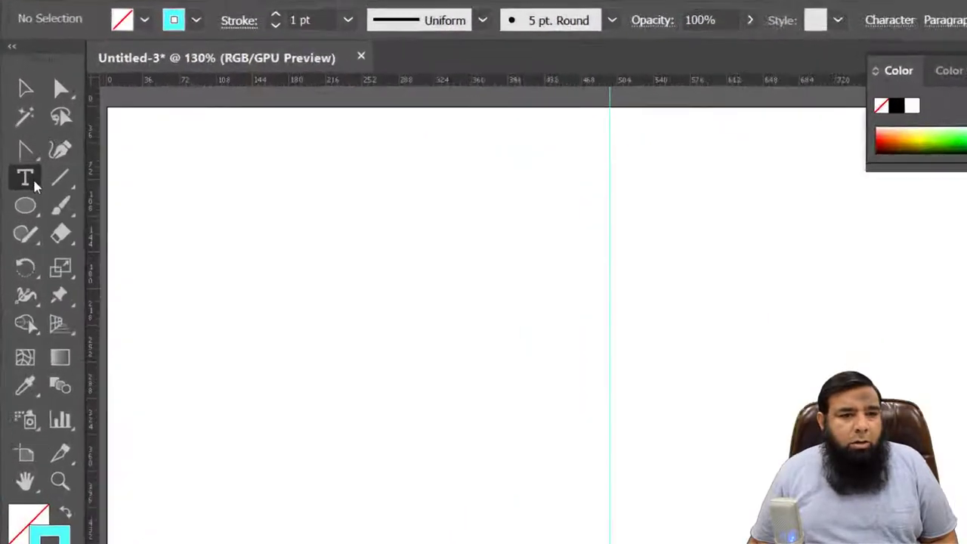
drag(42, 186, 98, 172)
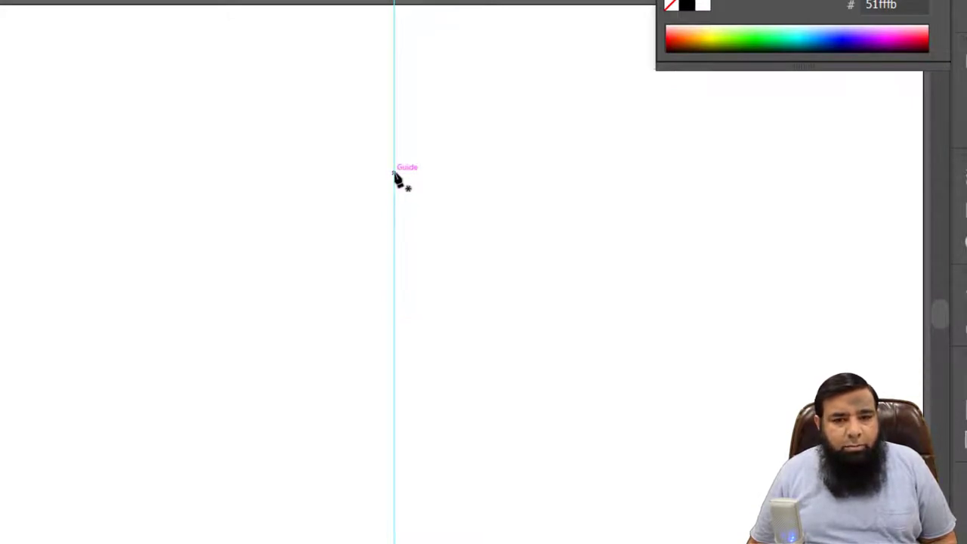
click(393, 174)
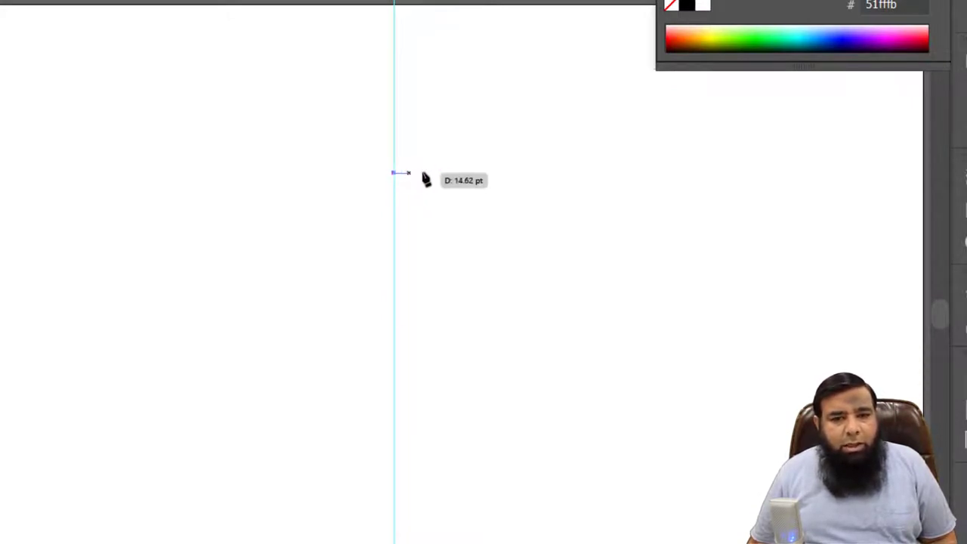
click(517, 173)
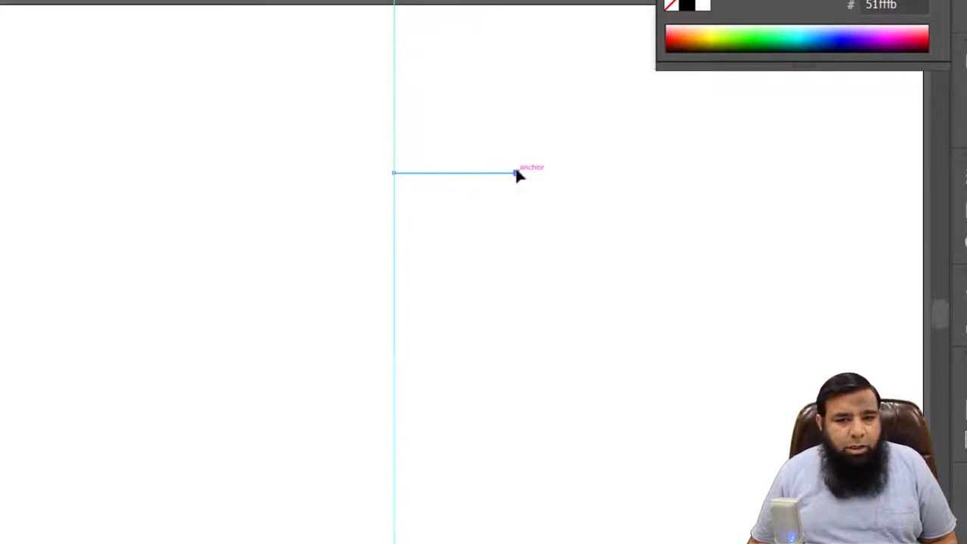
click(516, 216)
drag(511, 225, 501, 230)
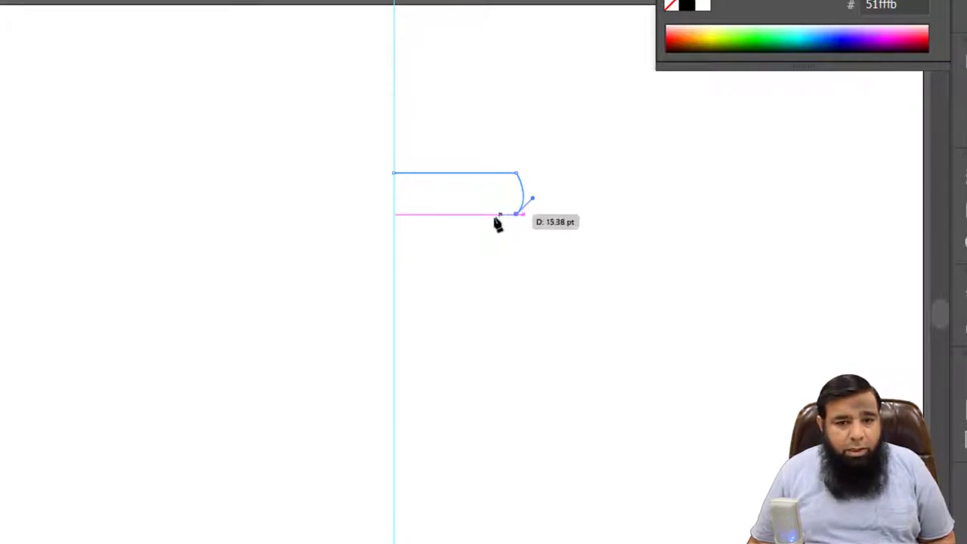
click(431, 215)
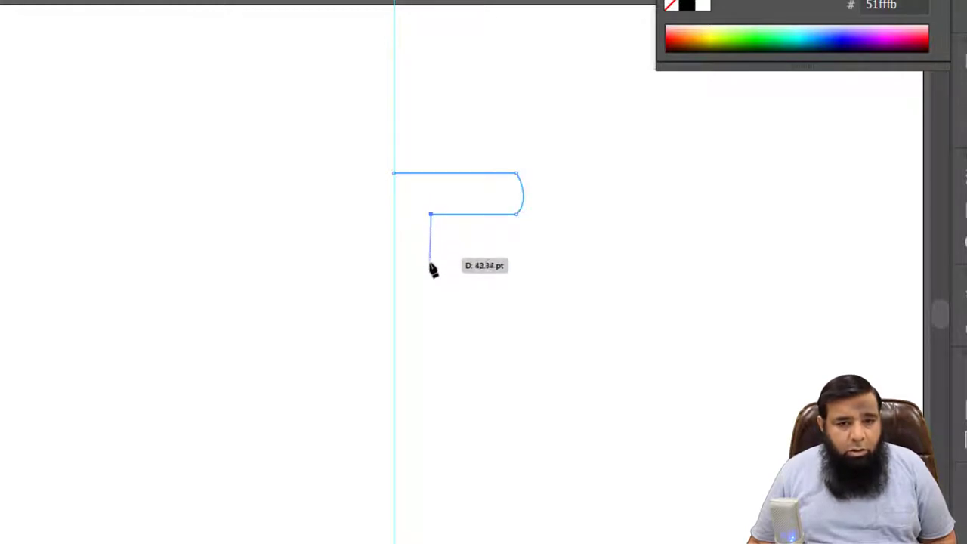
Step: Draw the stool's bulging leg and curved base, ending the profile on the guide
click(429, 305)
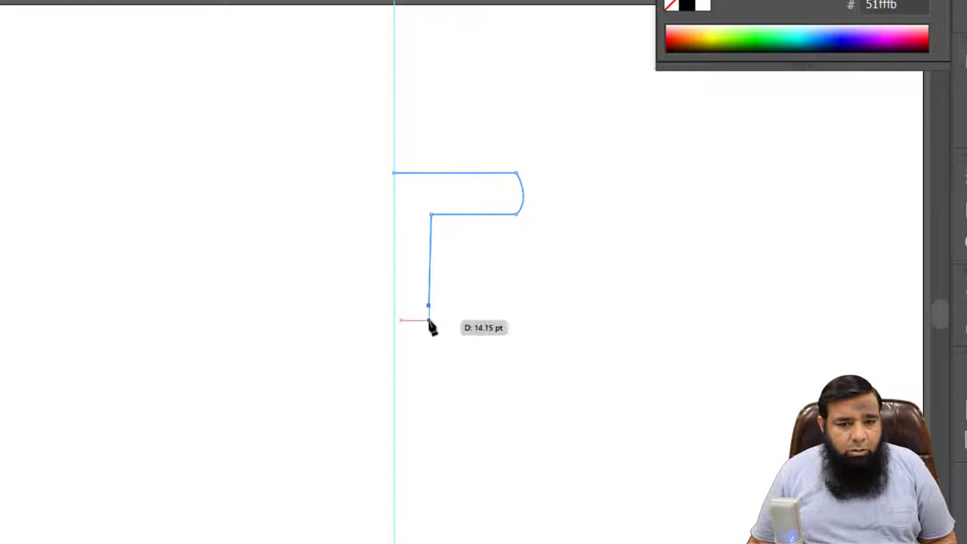
click(421, 370)
drag(421, 371, 421, 376)
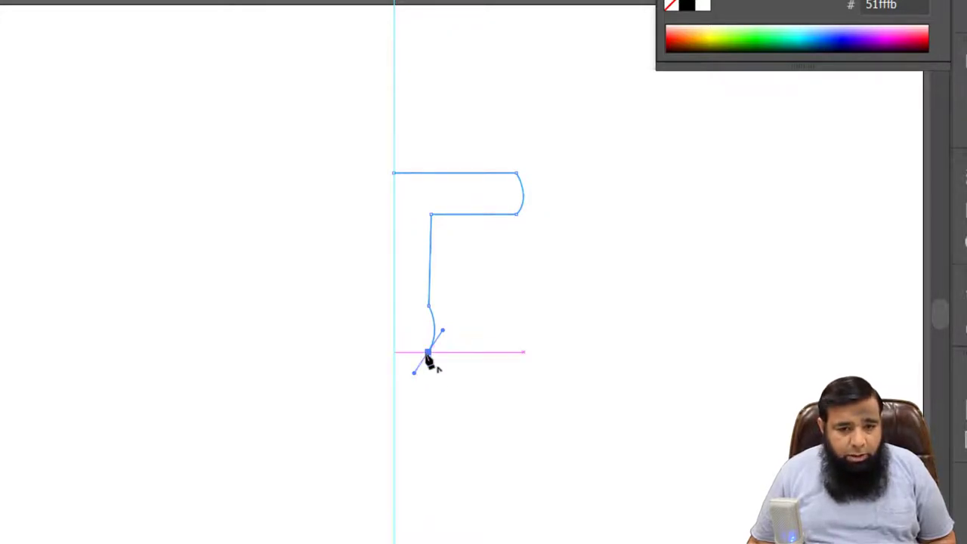
click(428, 353)
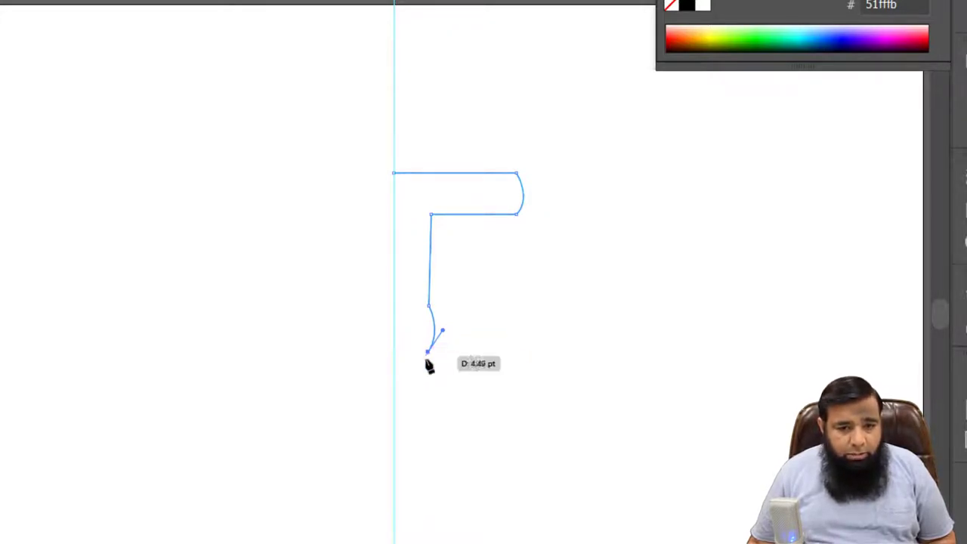
click(428, 401)
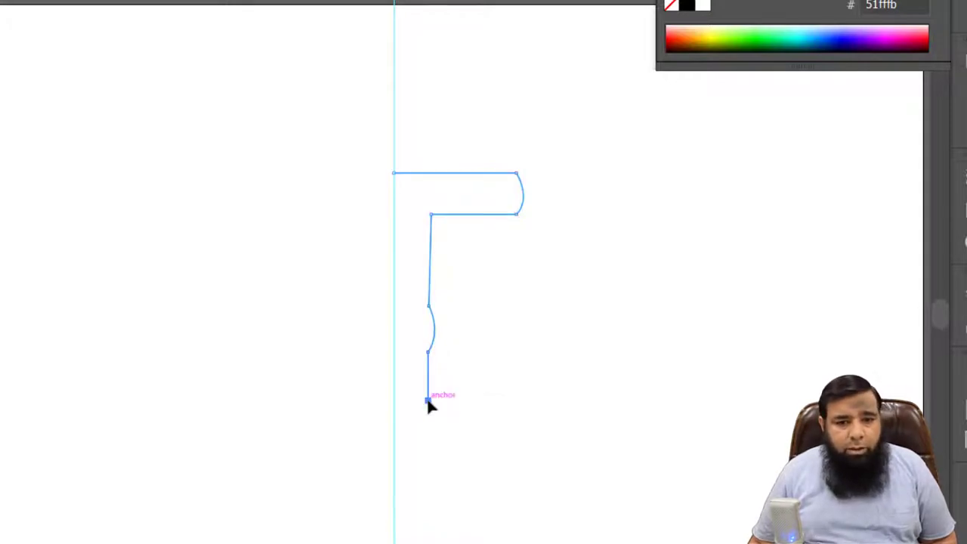
click(485, 401)
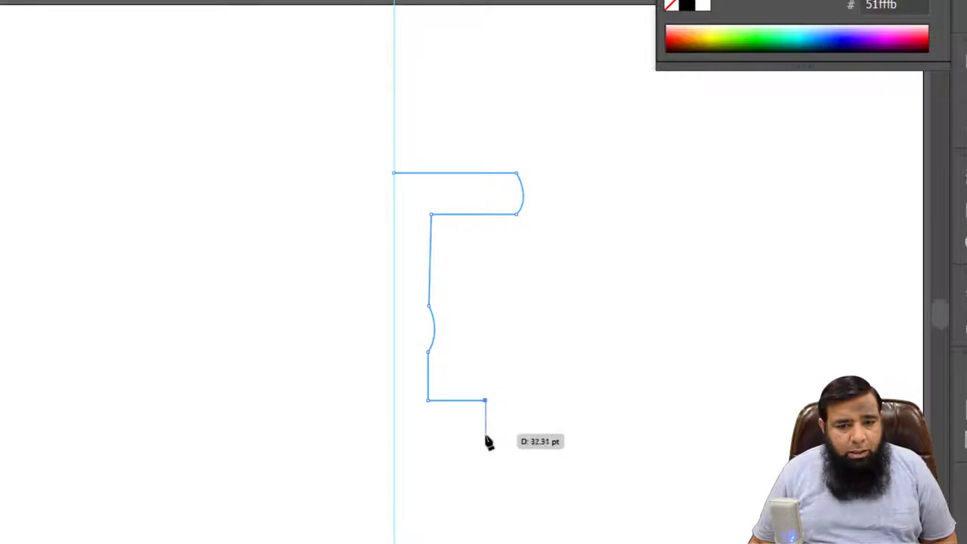
drag(481, 442, 478, 451)
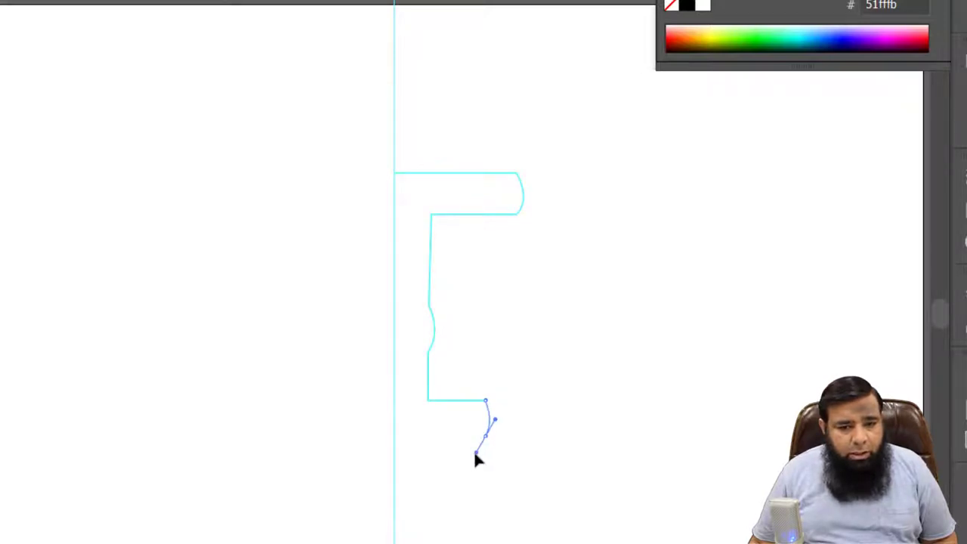
ctrl+click(476, 451)
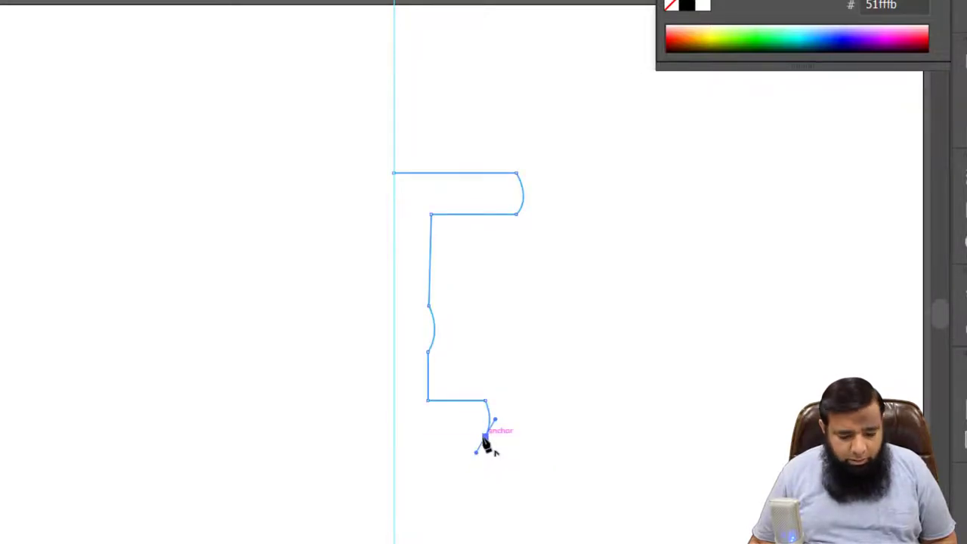
click(484, 438)
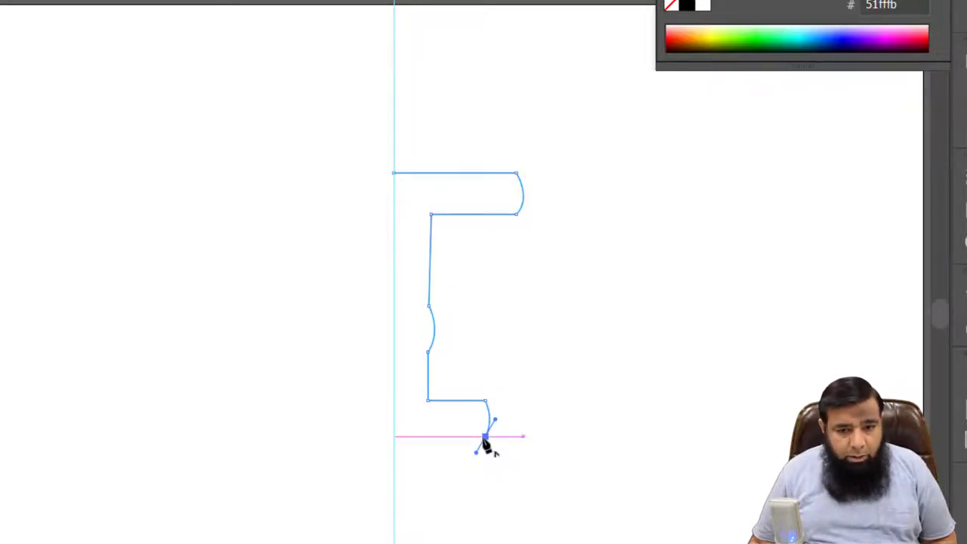
click(393, 437)
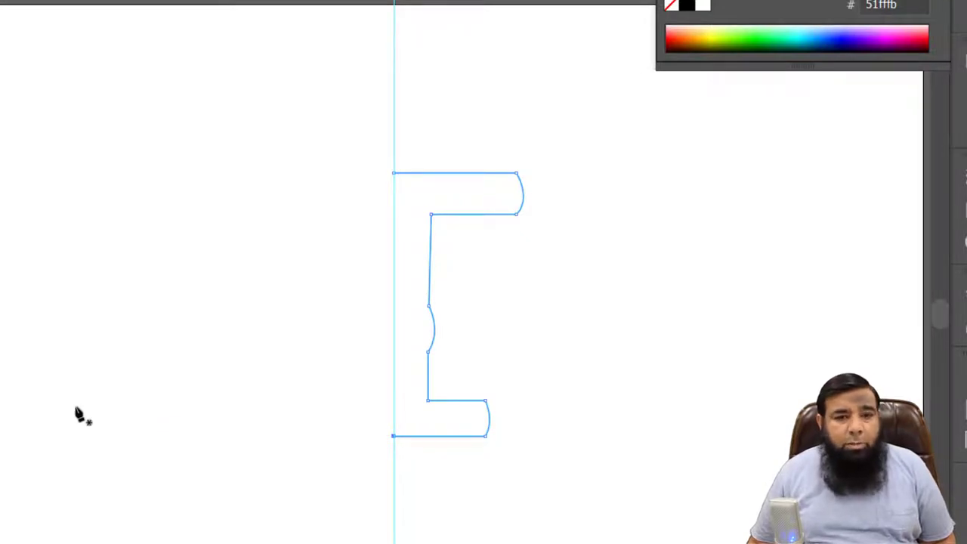
key(v)
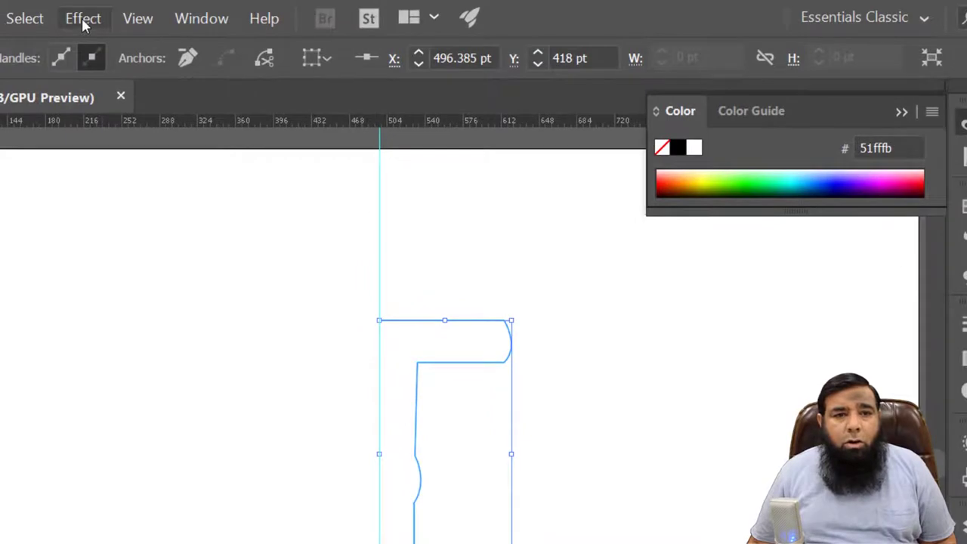
Step: Apply a 360° 3D Revolve to the profile, rotated -21°, -29°, 10°
click(84, 21)
mouse_move(93, 140)
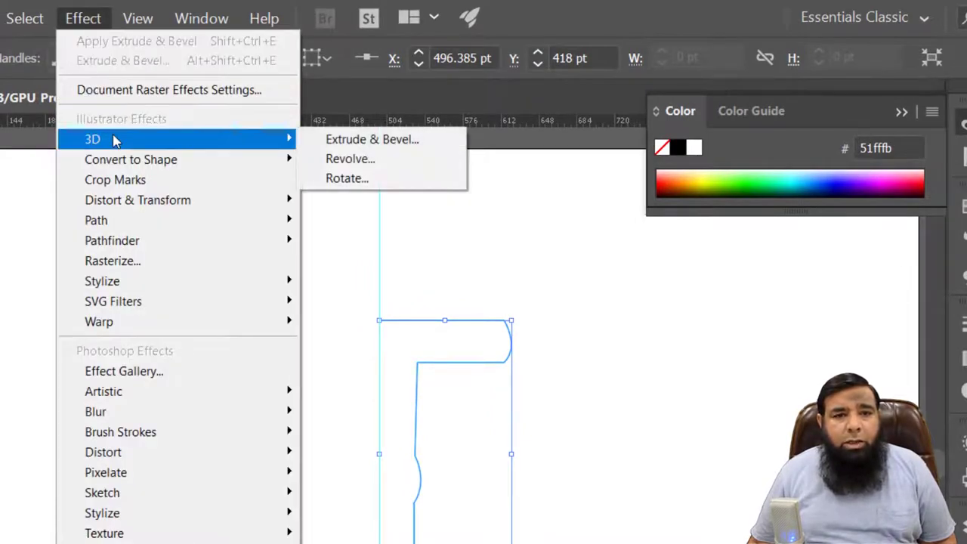
click(390, 161)
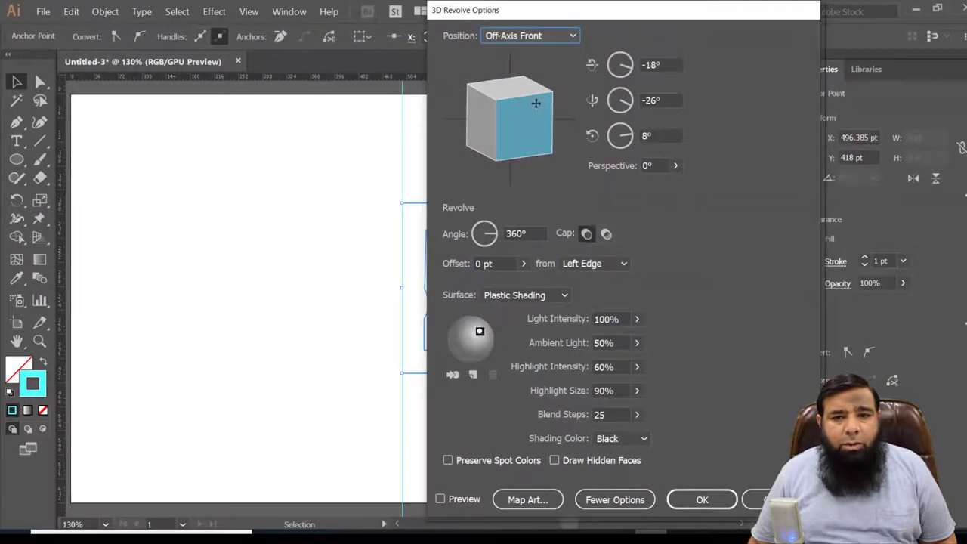
drag(650, 15, 758, 15)
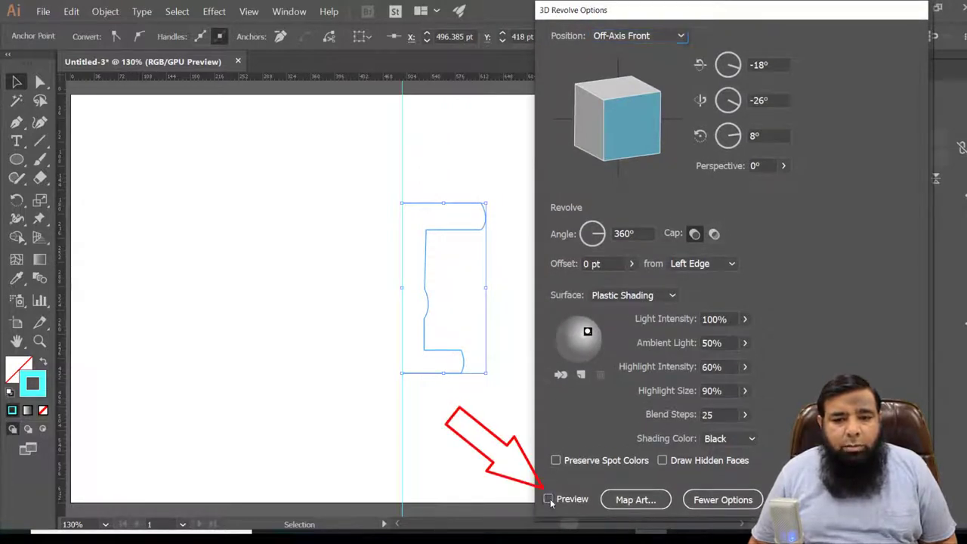
click(548, 500)
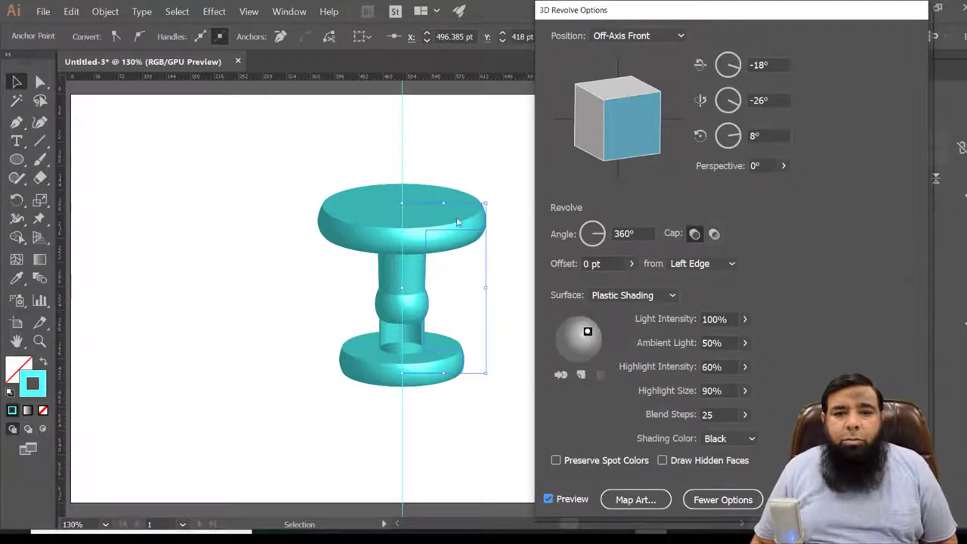
drag(600, 134, 595, 99)
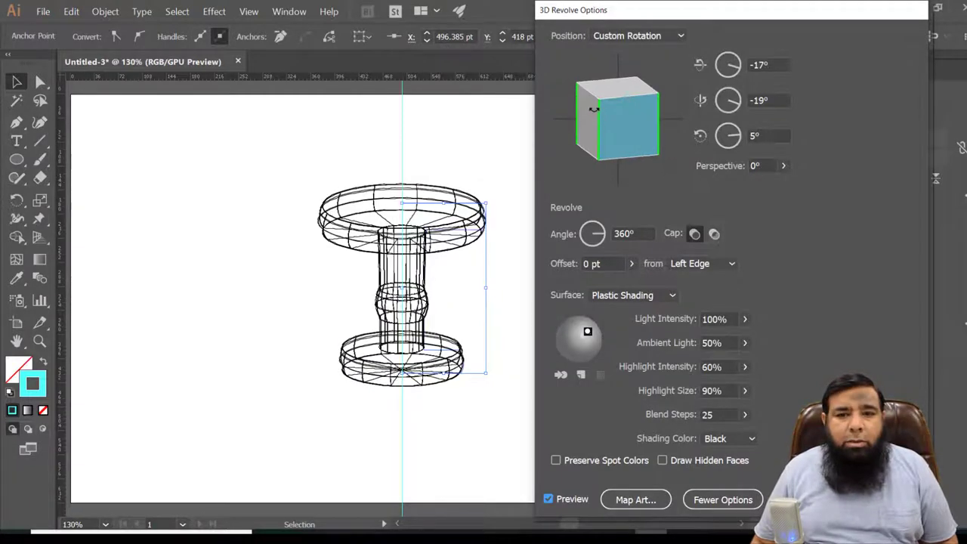
mouse_move(620, 132)
mouse_down()
mouse_move(621, 107)
mouse_move(619, 134)
mouse_move(635, 152)
mouse_up()
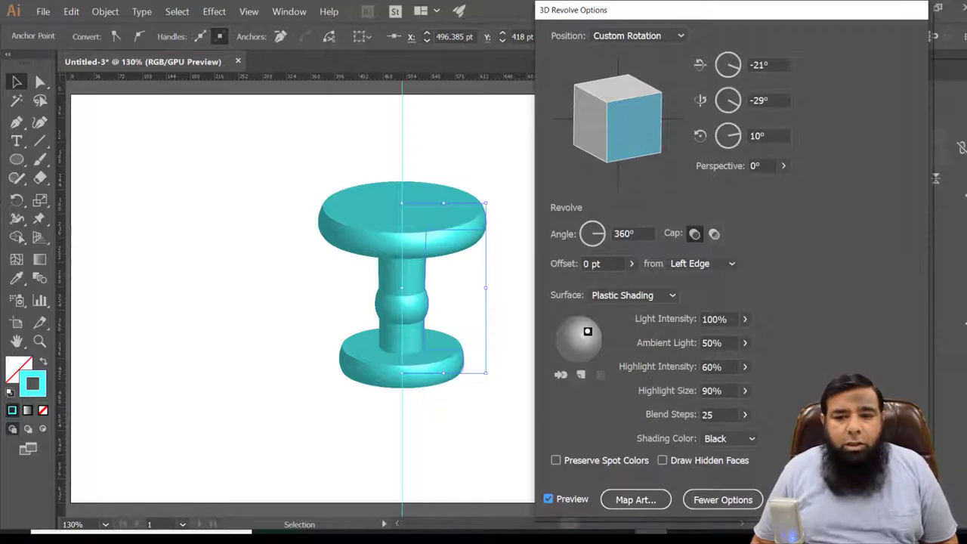
click(801, 500)
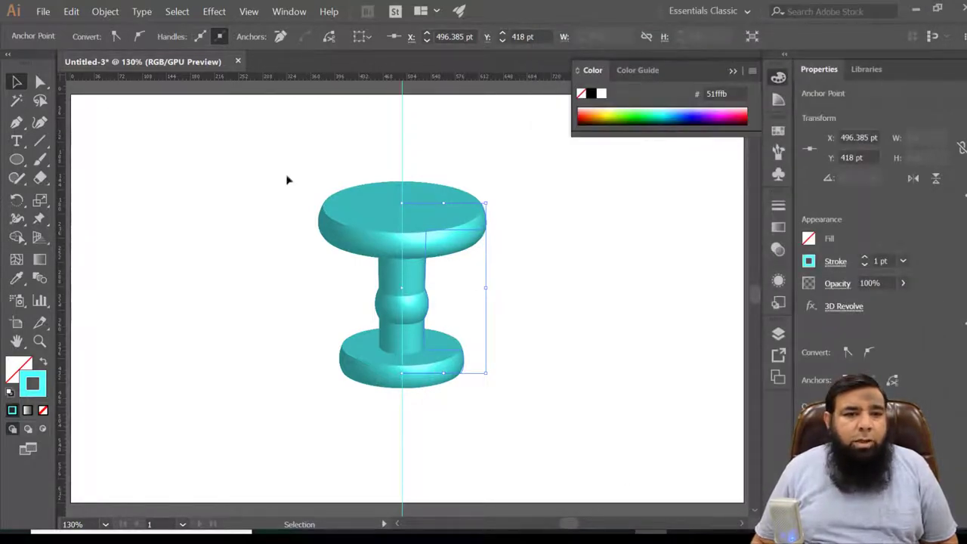
Step: Move the cyan stool aside and draw the stamp profile's rounded top and straight side
drag(380, 243, 127, 144)
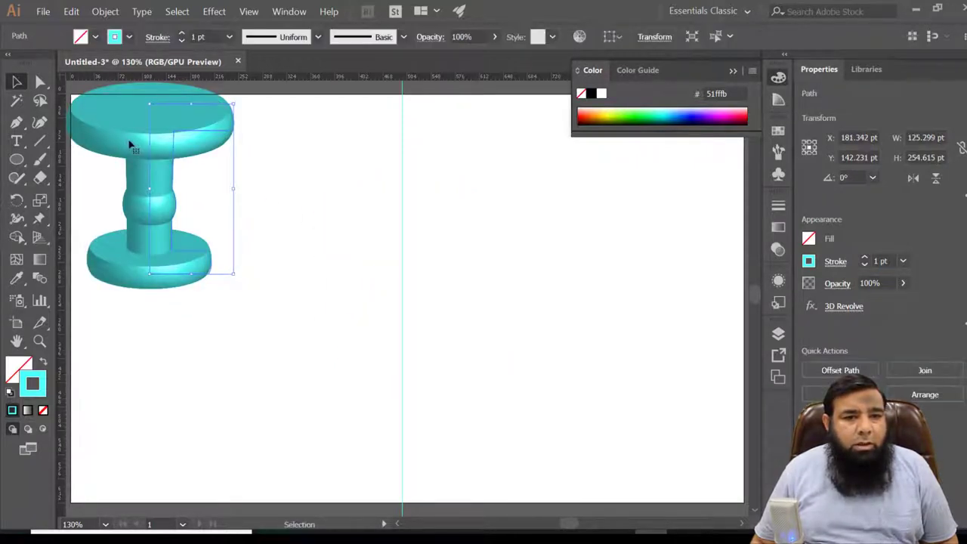
drag(128, 145, 148, 159)
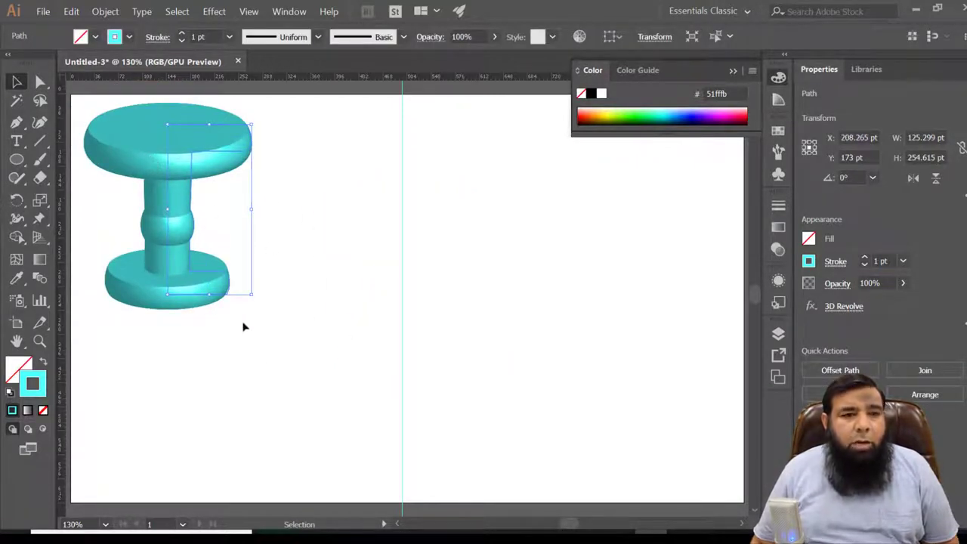
click(16, 121)
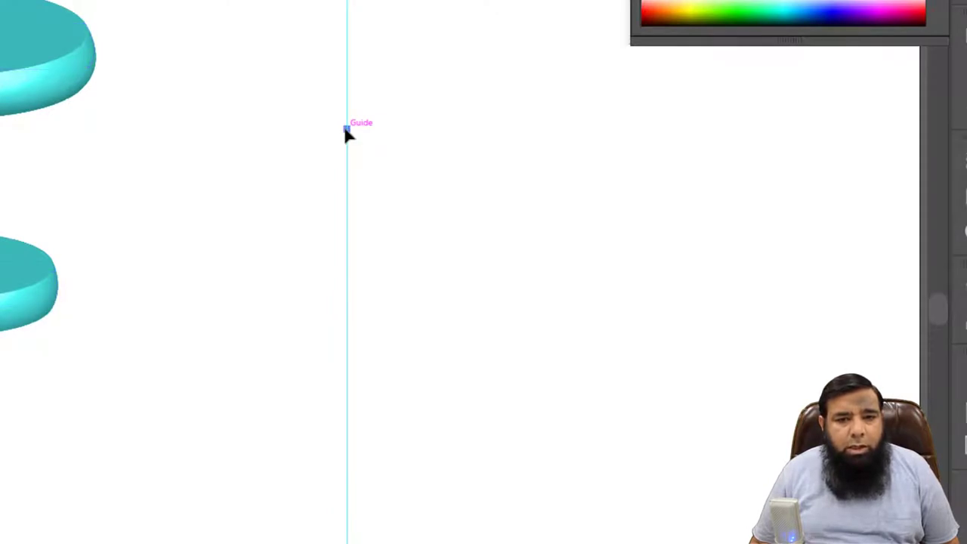
click(345, 129)
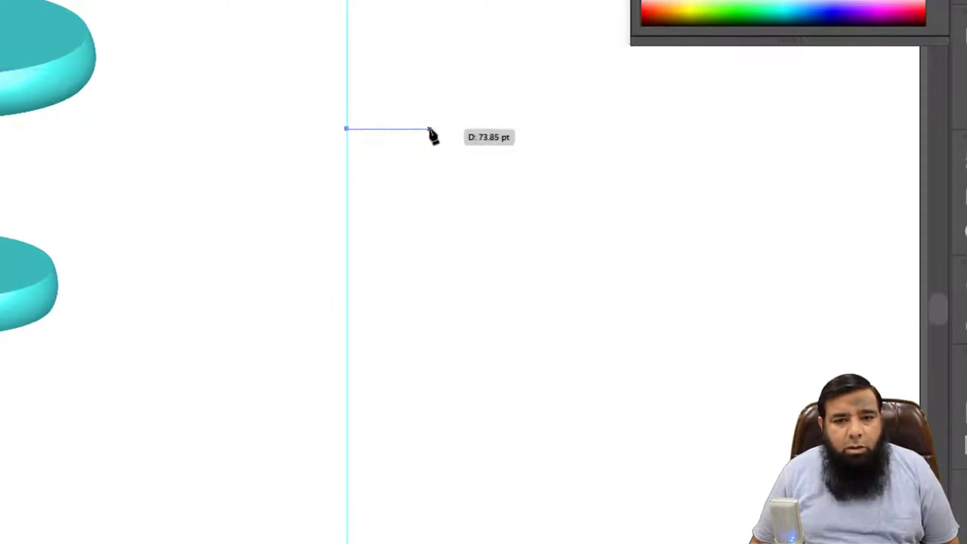
click(406, 130)
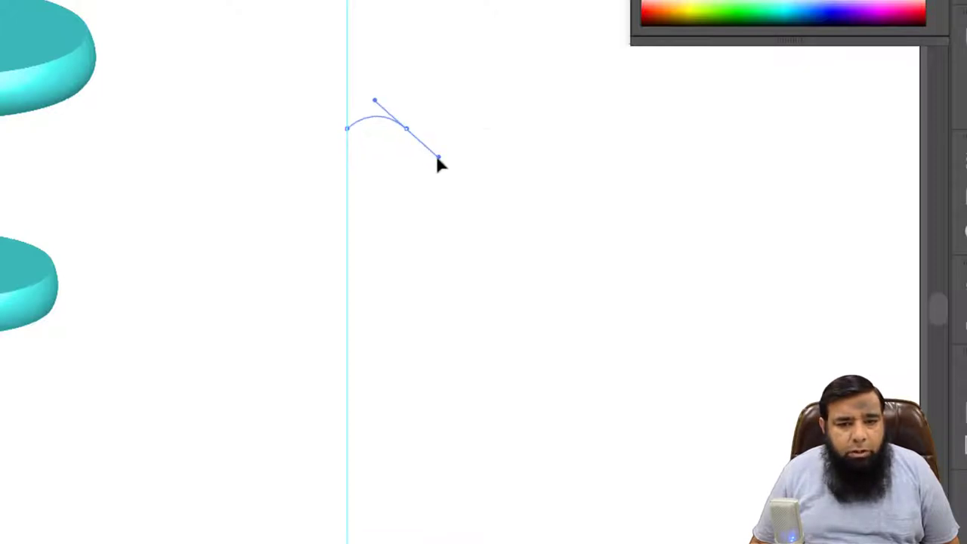
click(407, 129)
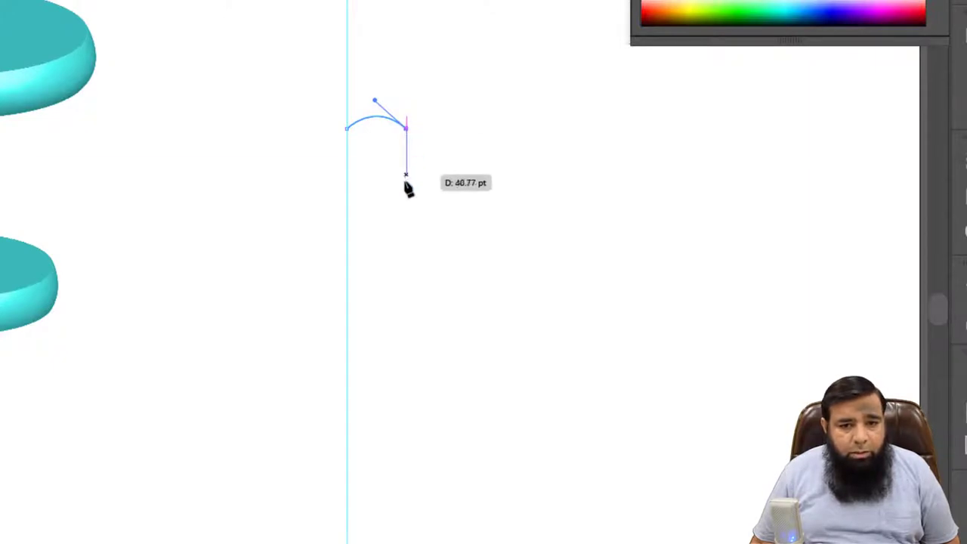
click(406, 188)
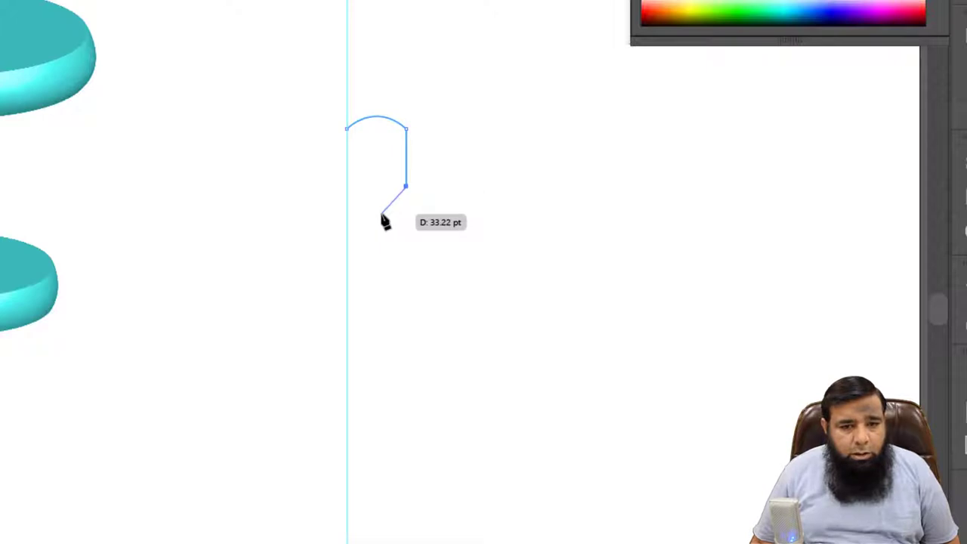
Step: Continue the stamp profile through a narrow neck and flared base, ending on the guide
click(380, 214)
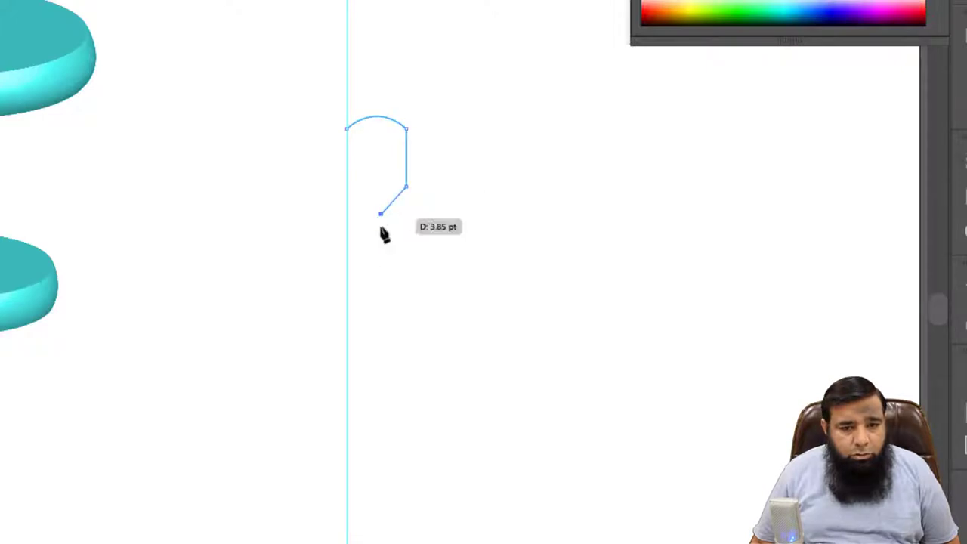
click(382, 269)
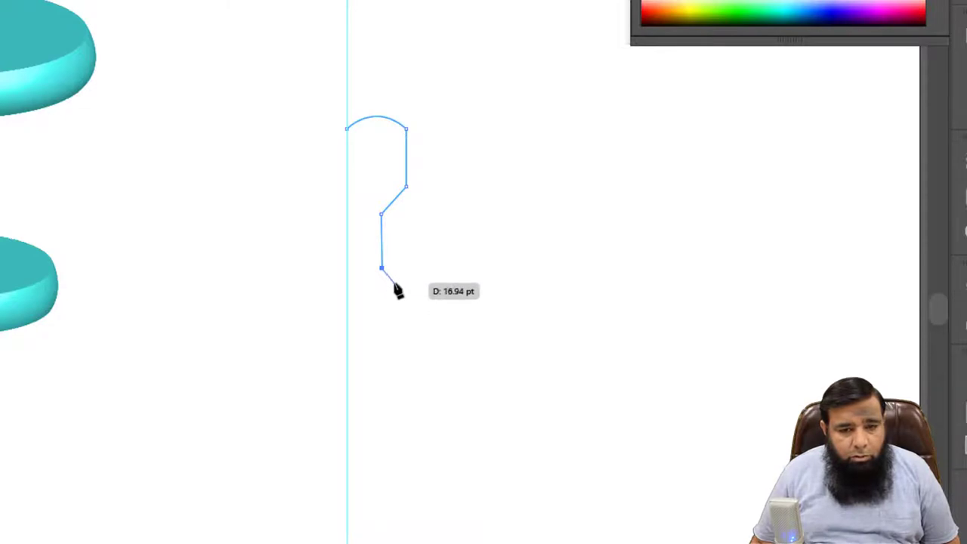
click(393, 282)
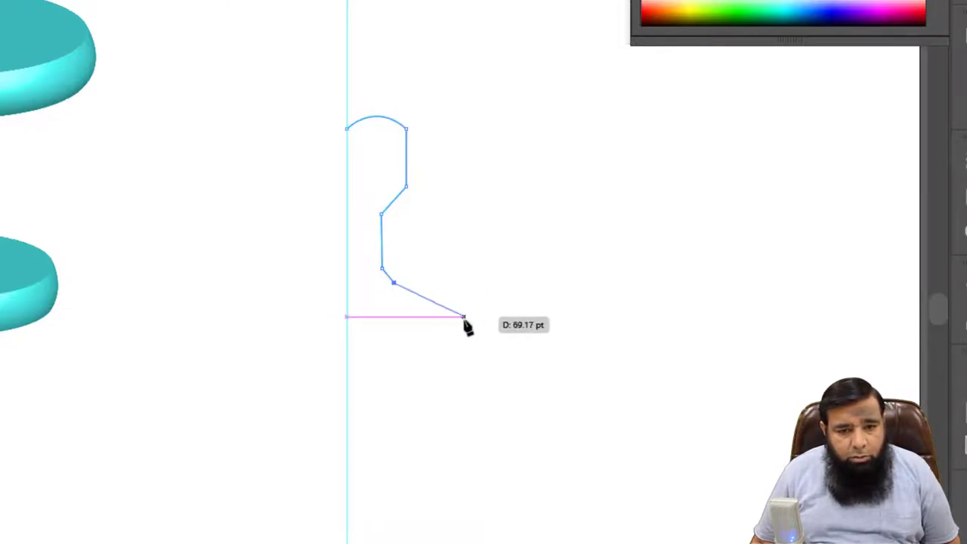
click(462, 316)
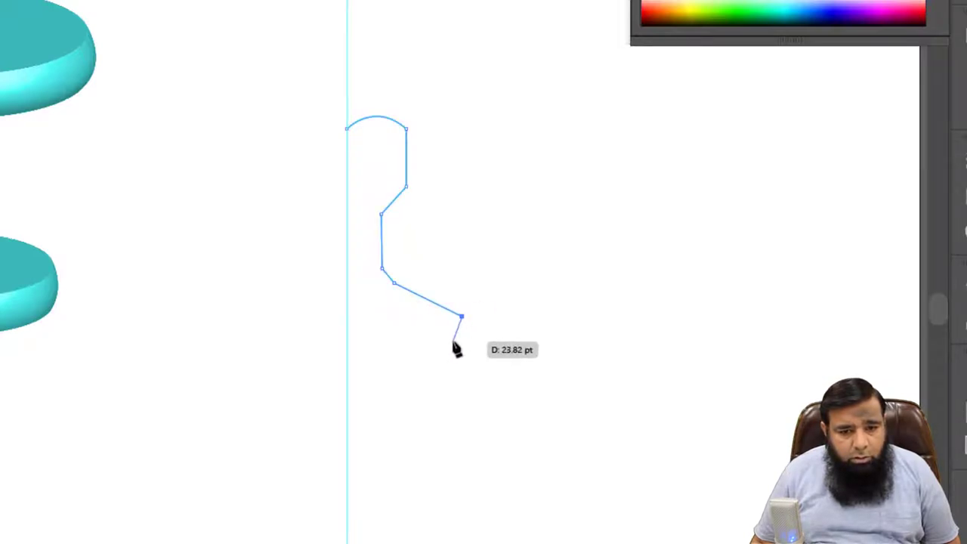
click(453, 342)
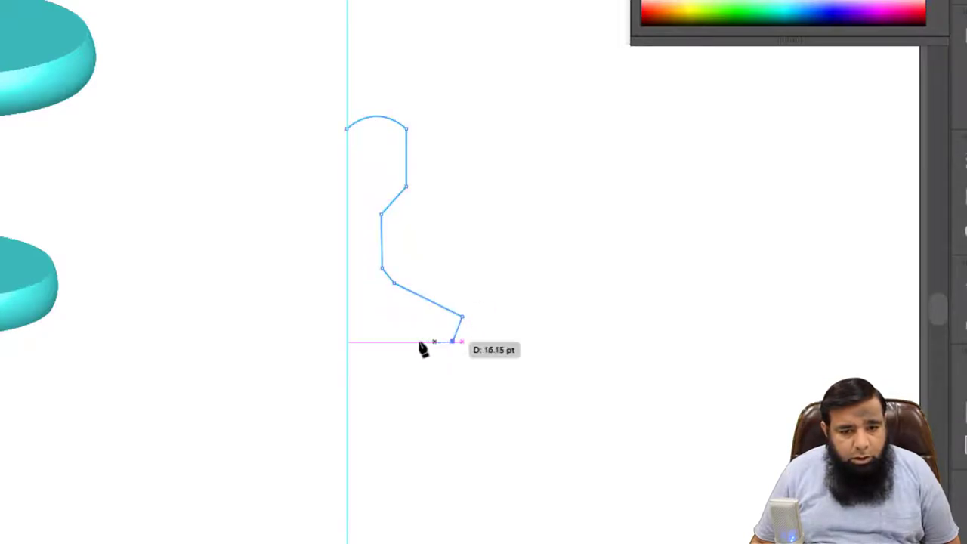
click(347, 342)
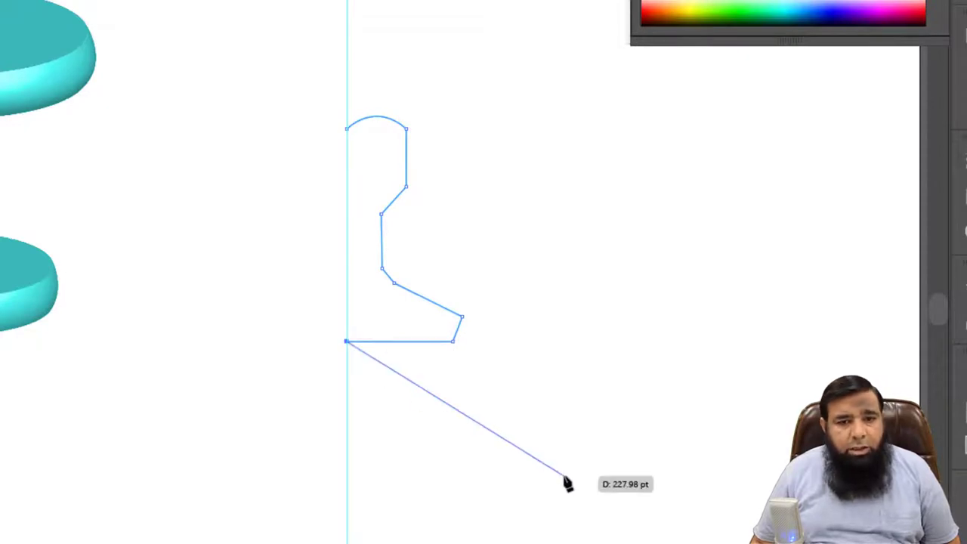
key(v)
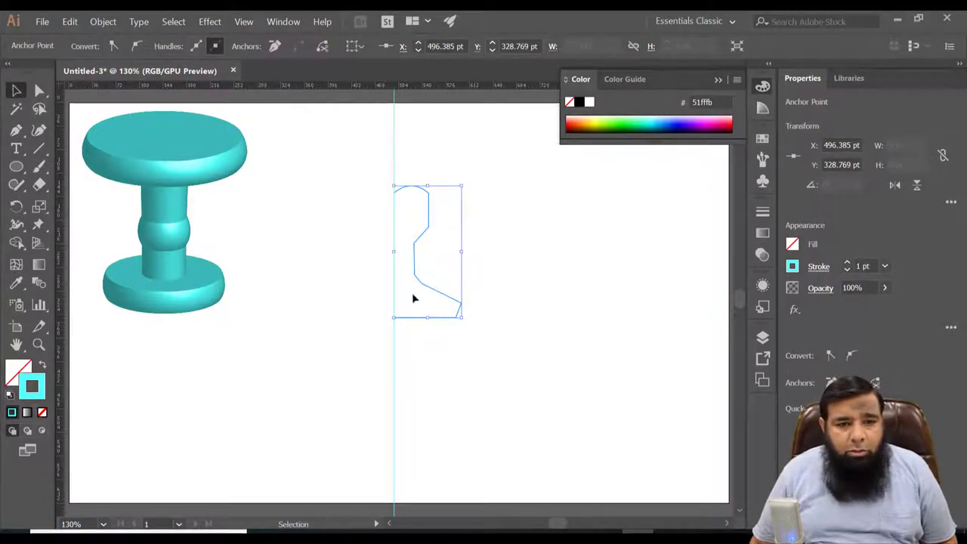
Step: Change the stamp profile's stroke colour to lime green 8cfb02
double_click(39, 395)
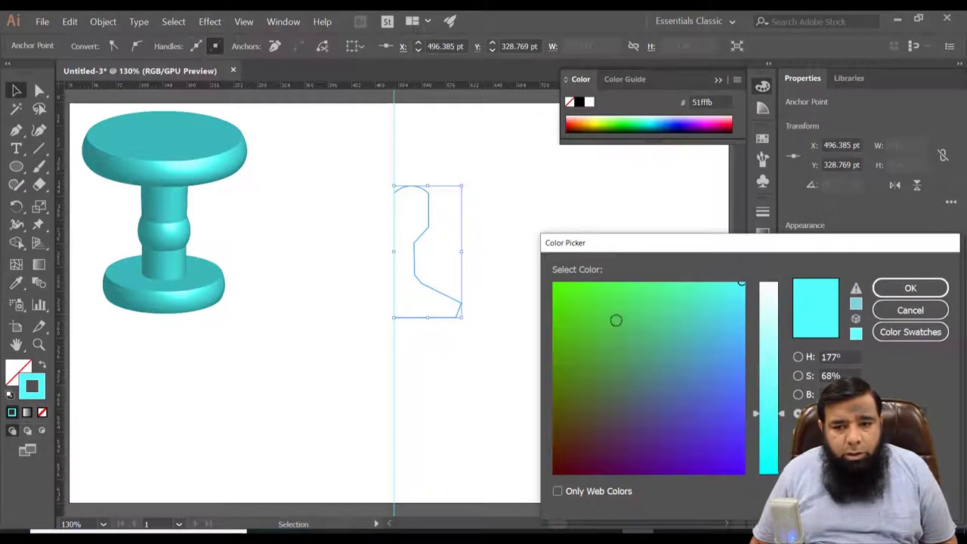
click(554, 286)
click(772, 309)
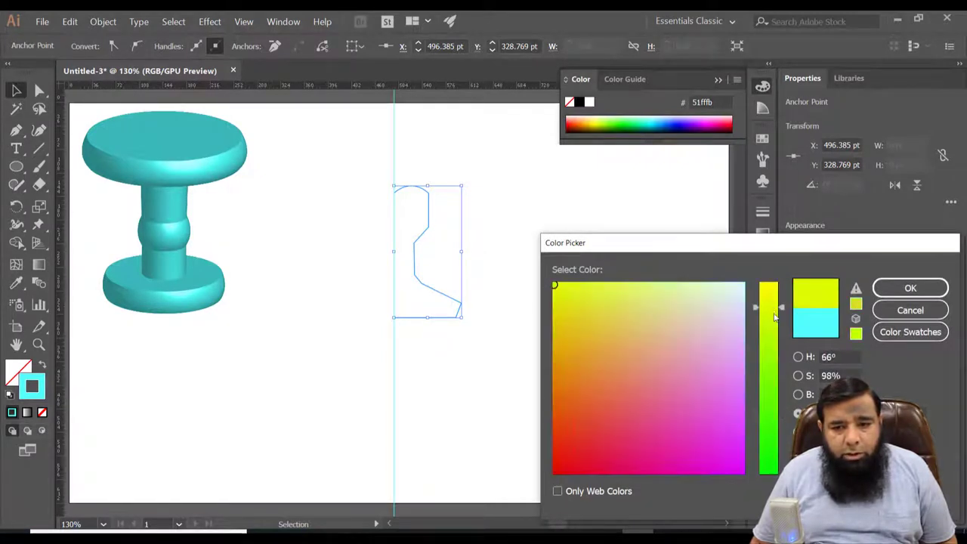
click(780, 344)
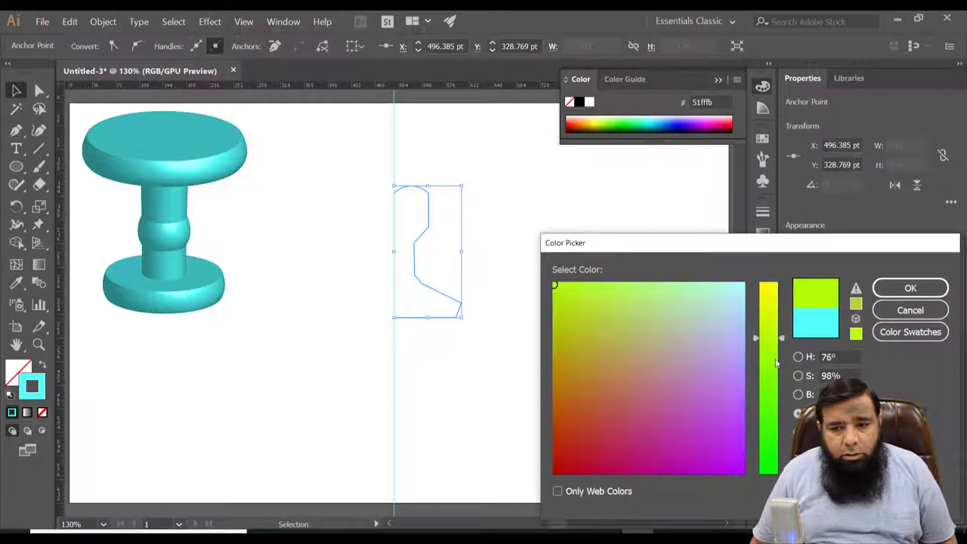
click(780, 370)
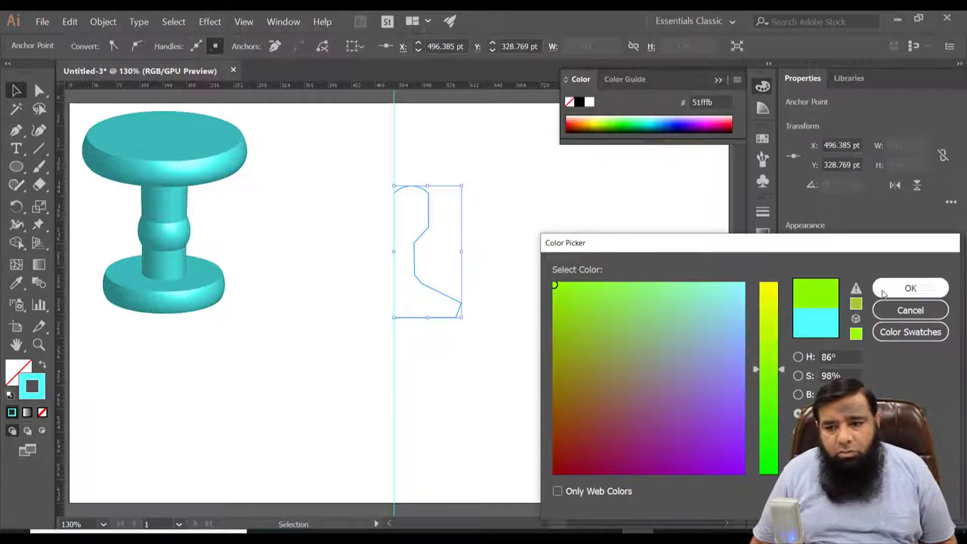
click(884, 290)
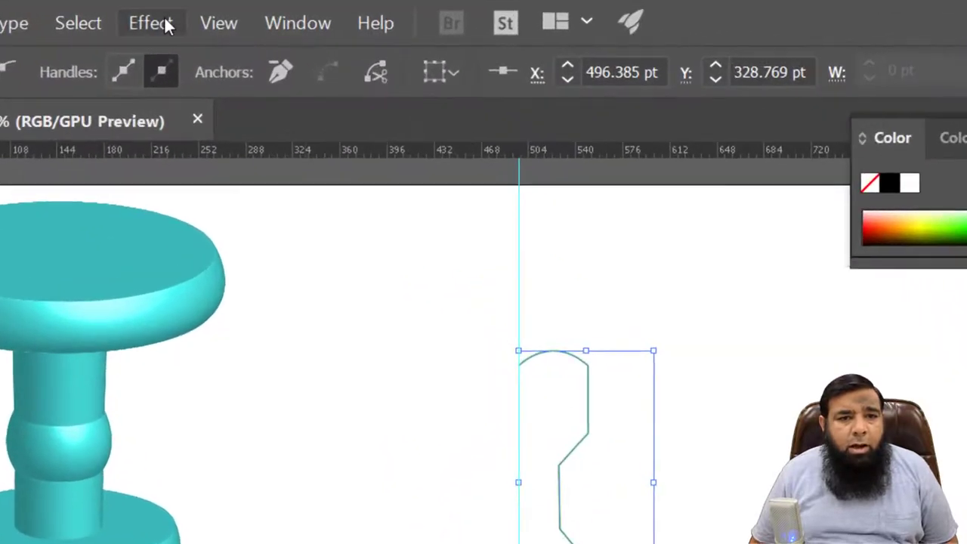
Step: Revolve the green profile 360° into a 3D stamp rotated -21°, -15°, -1°
click(164, 23)
mouse_move(257, 173)
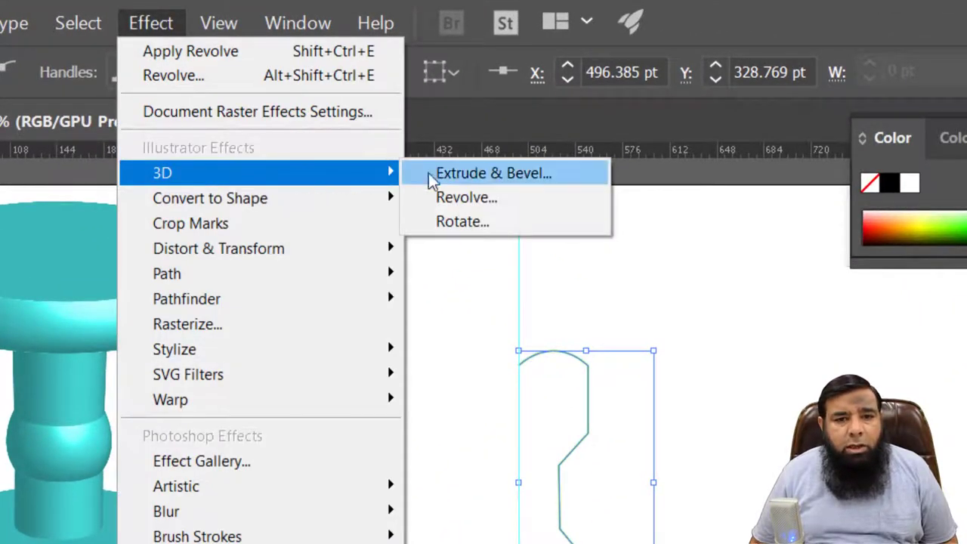
click(479, 198)
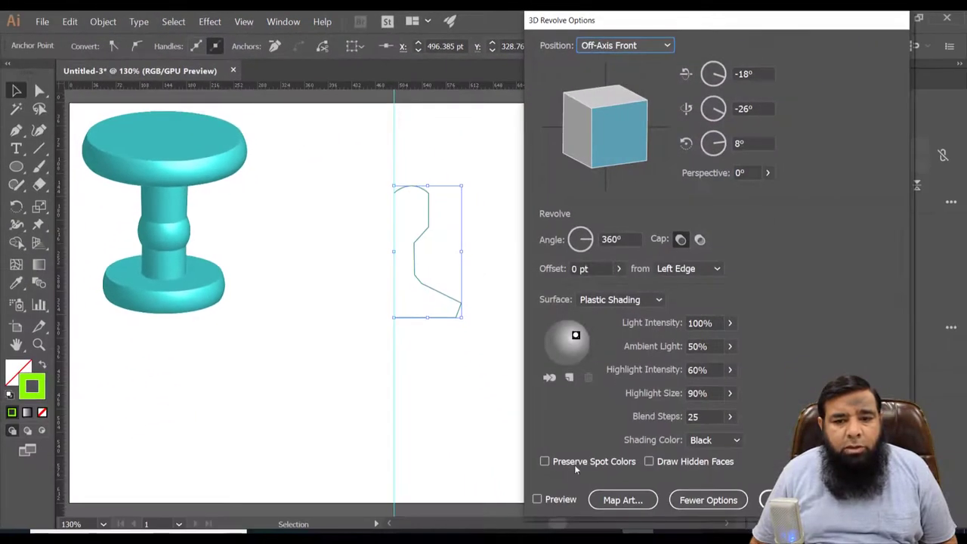
click(537, 500)
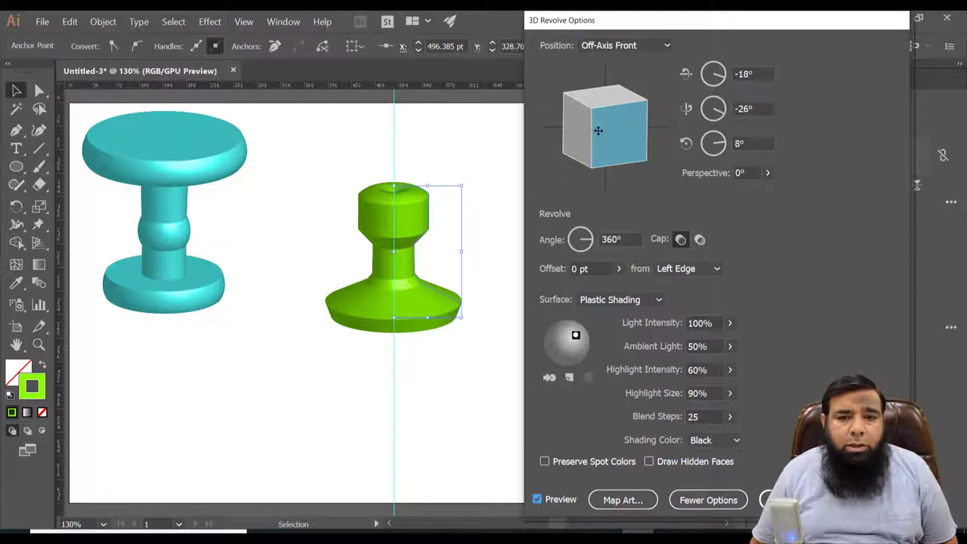
drag(605, 144, 611, 134)
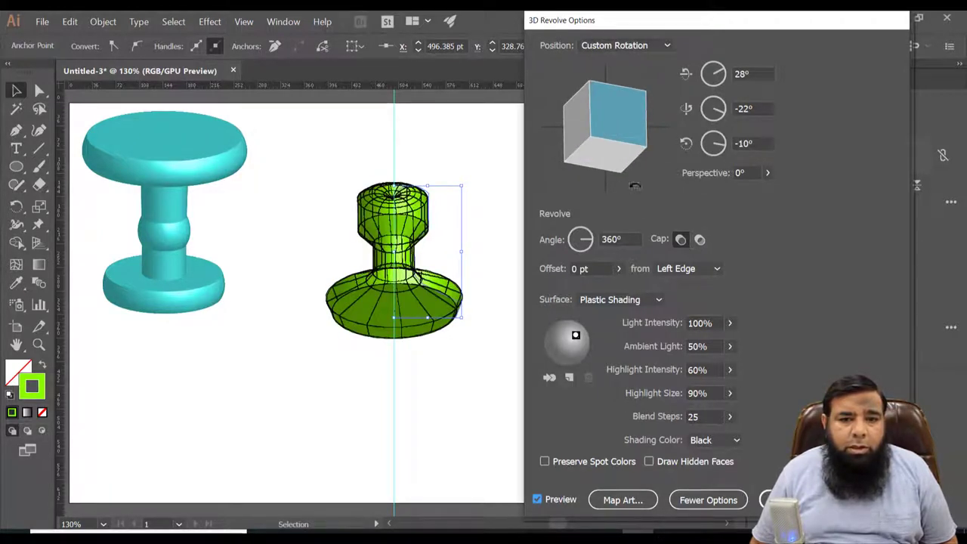
mouse_move(587, 96)
mouse_down()
mouse_move(625, 147)
mouse_move(601, 178)
mouse_up()
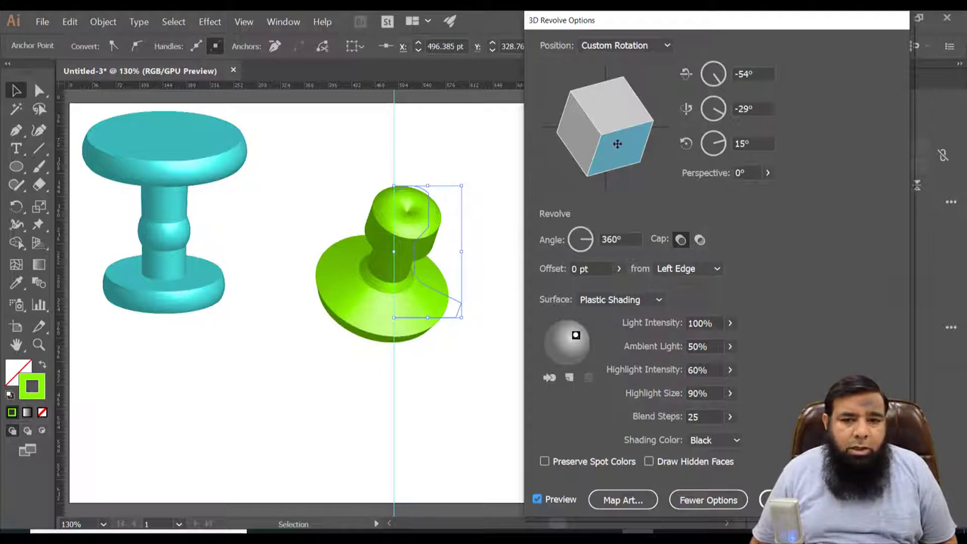
mouse_move(618, 143)
mouse_down()
mouse_move(612, 133)
mouse_move(606, 154)
mouse_up()
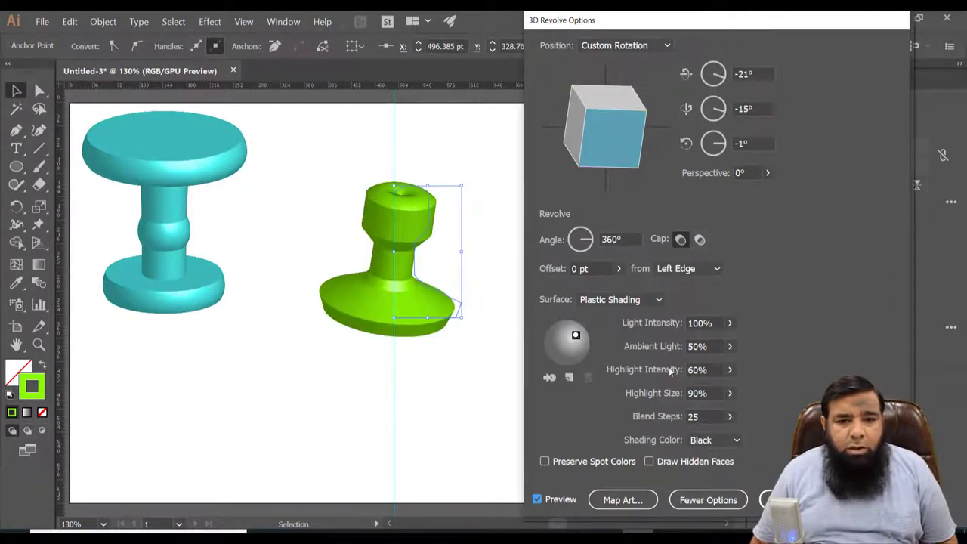
click(772, 500)
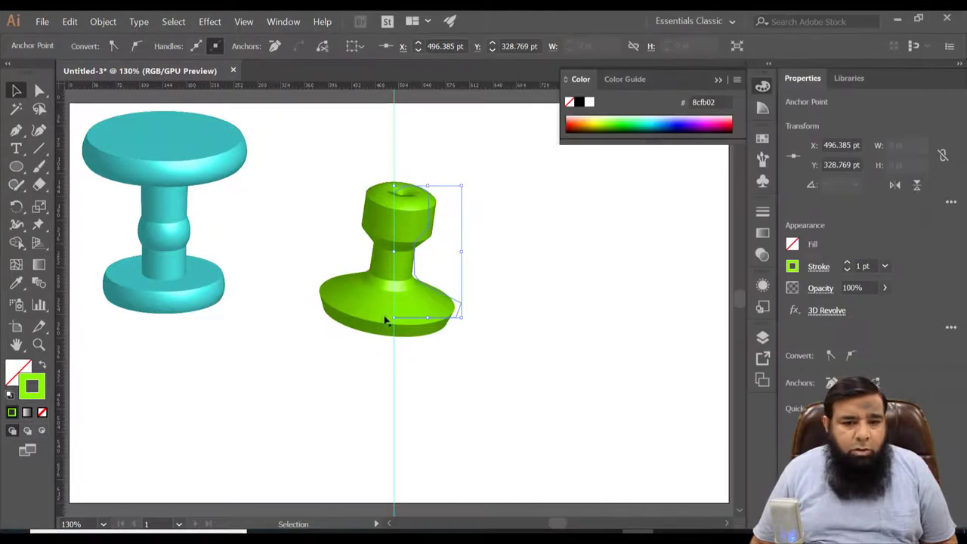
Step: Move the green 3D stamp below the cyan stool at the lower left and deselect it
drag(375, 317, 129, 473)
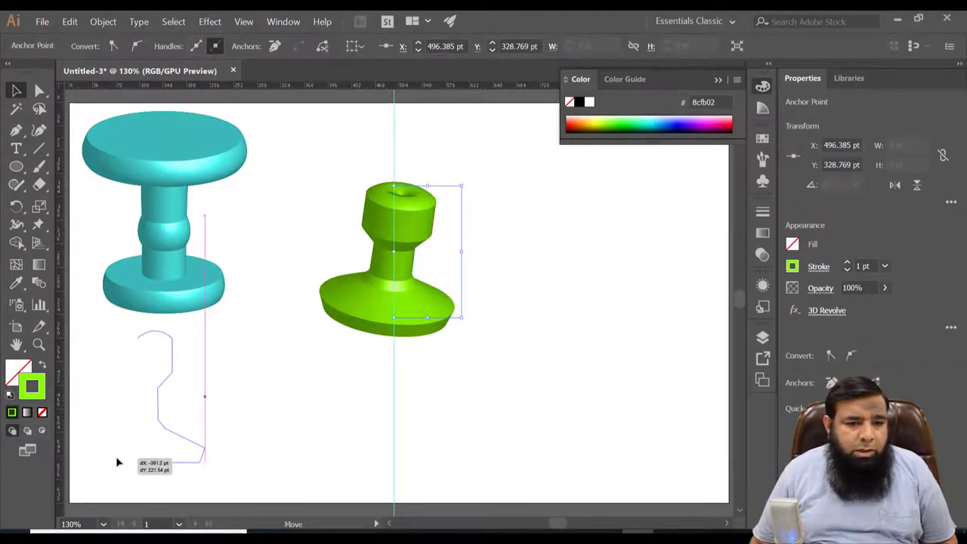
click(499, 371)
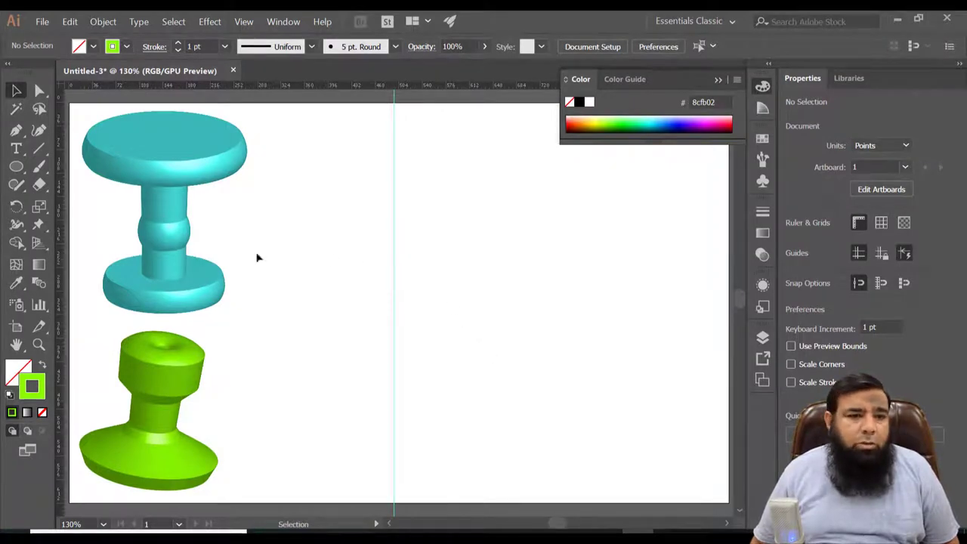
click(16, 131)
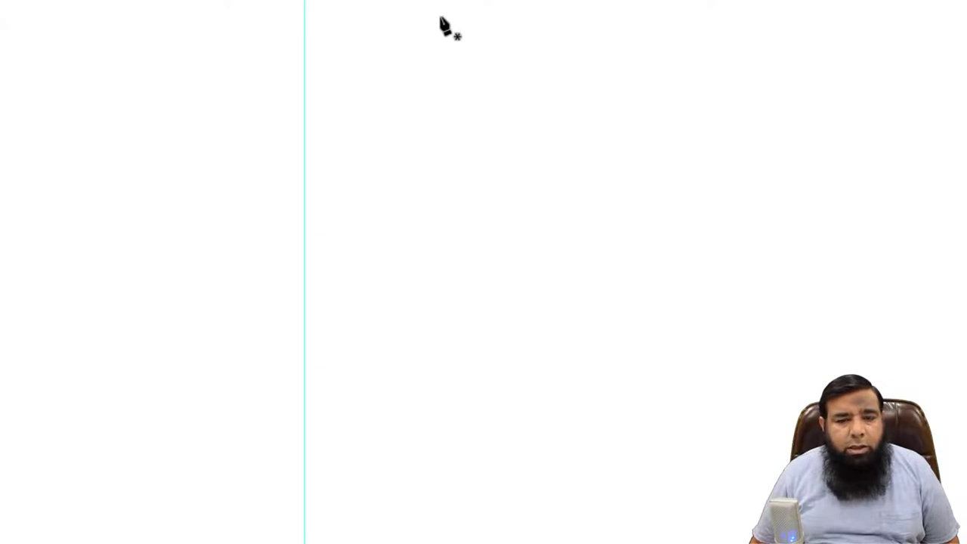
Step: Draw the vase half-profile with a flared top, S-curved body and stepped base ending at the guide
click(432, 18)
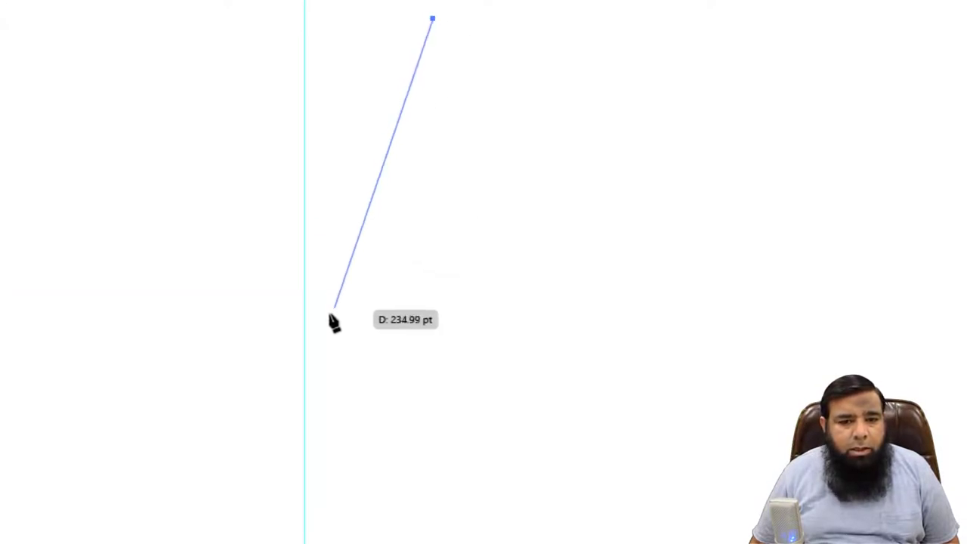
drag(364, 280, 424, 468)
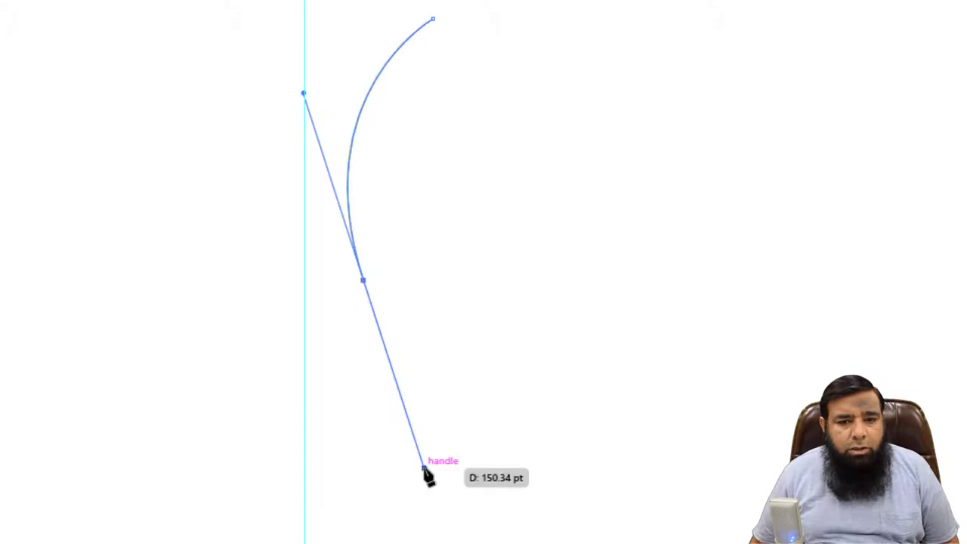
click(348, 503)
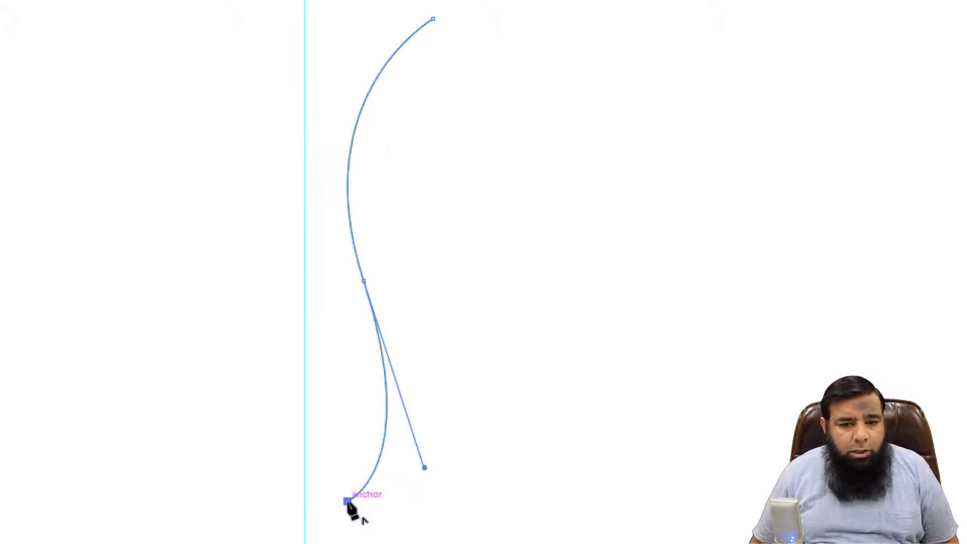
scroll(350, 509, down, 1)
scroll(352, 458, down, 2)
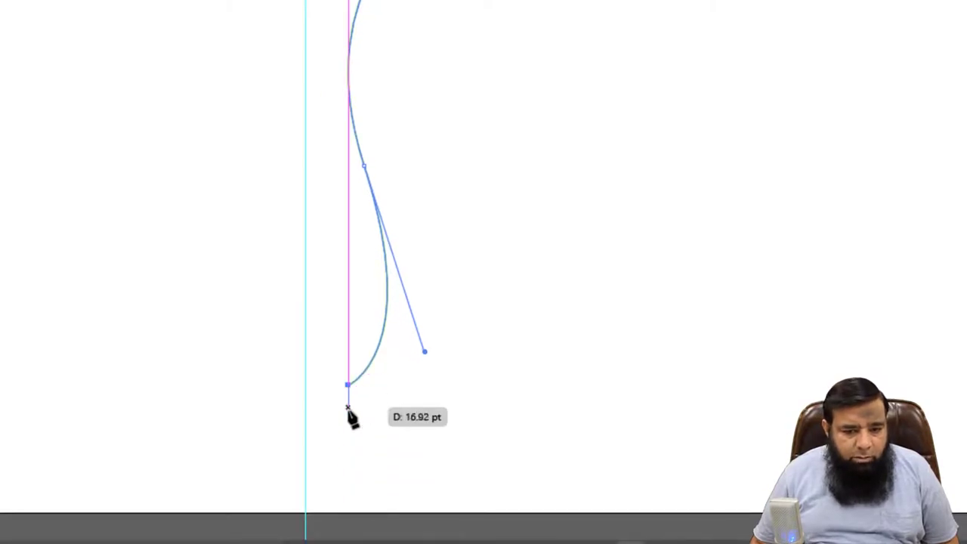
click(348, 437)
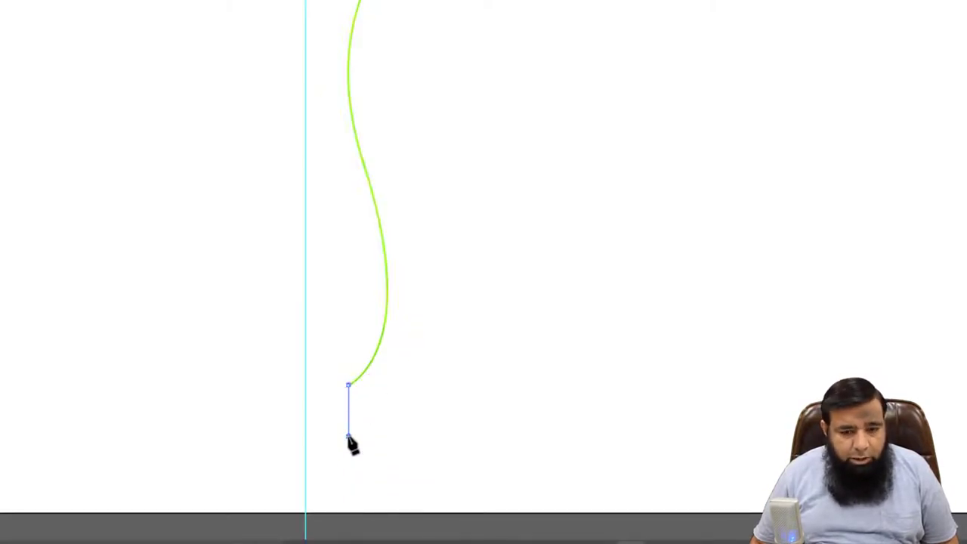
click(397, 436)
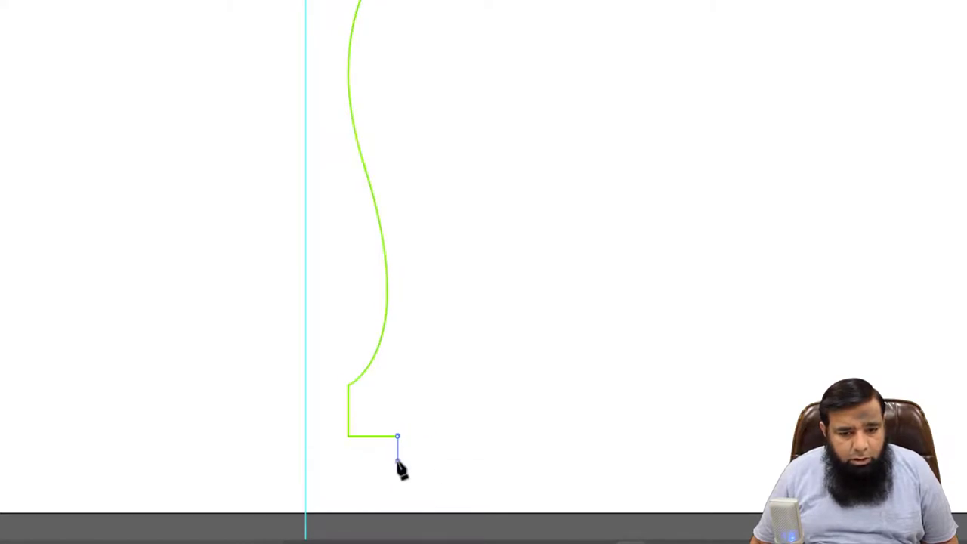
click(398, 461)
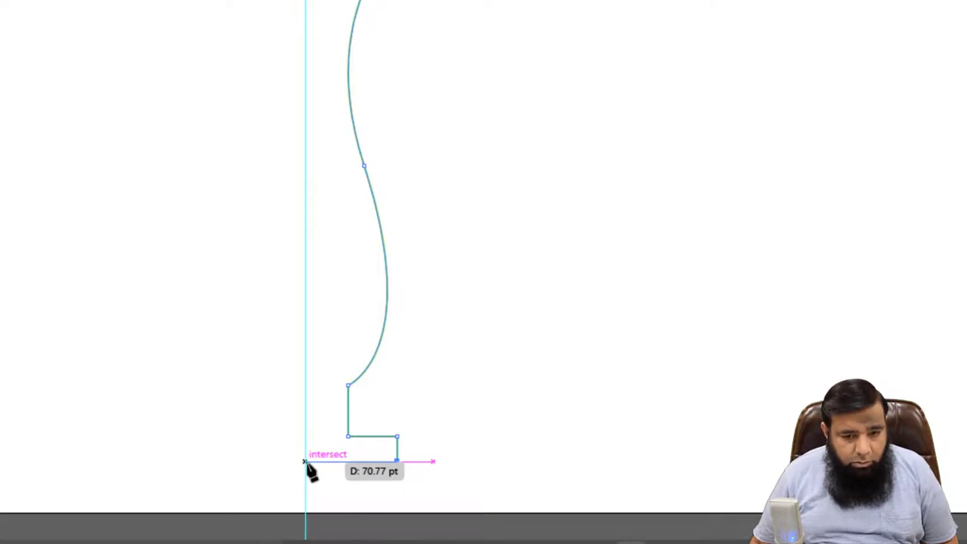
click(305, 461)
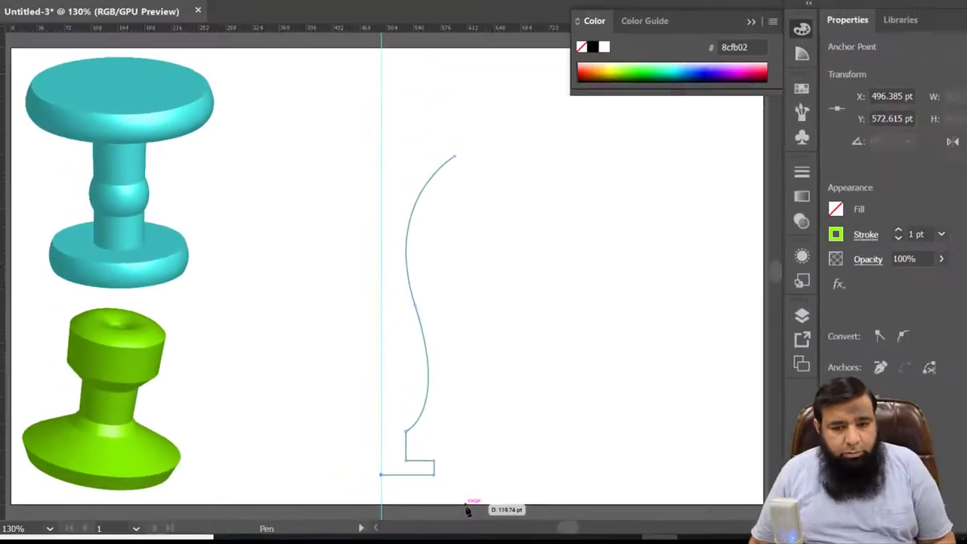
click(138, 23)
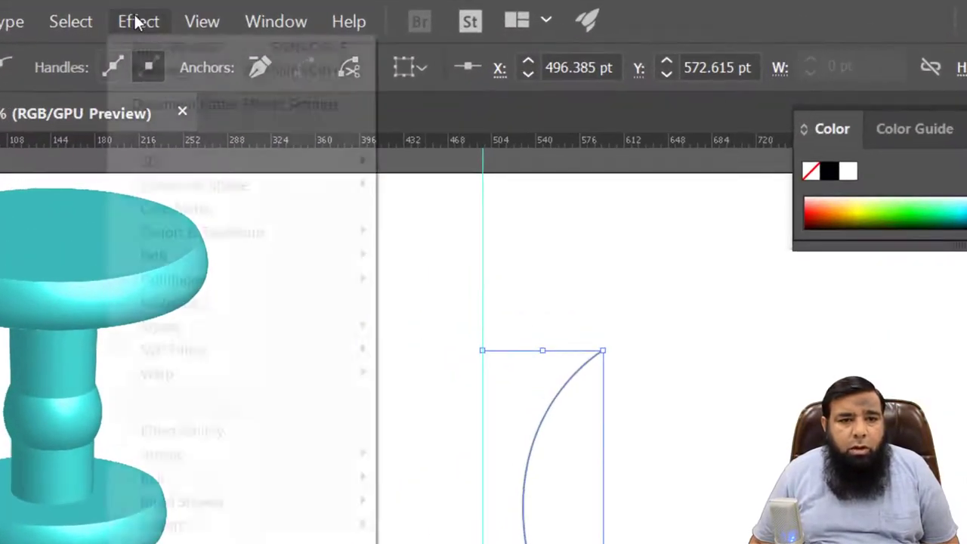
mouse_move(149, 162)
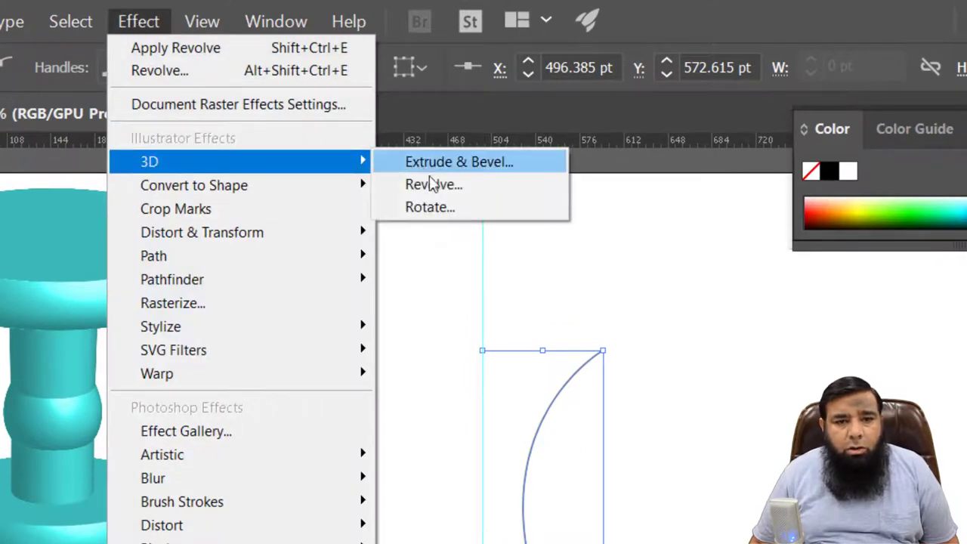
Step: Preview the vase profile as a 360° revolved olive-gold vase rotated -18°, -26°, 8°
click(436, 186)
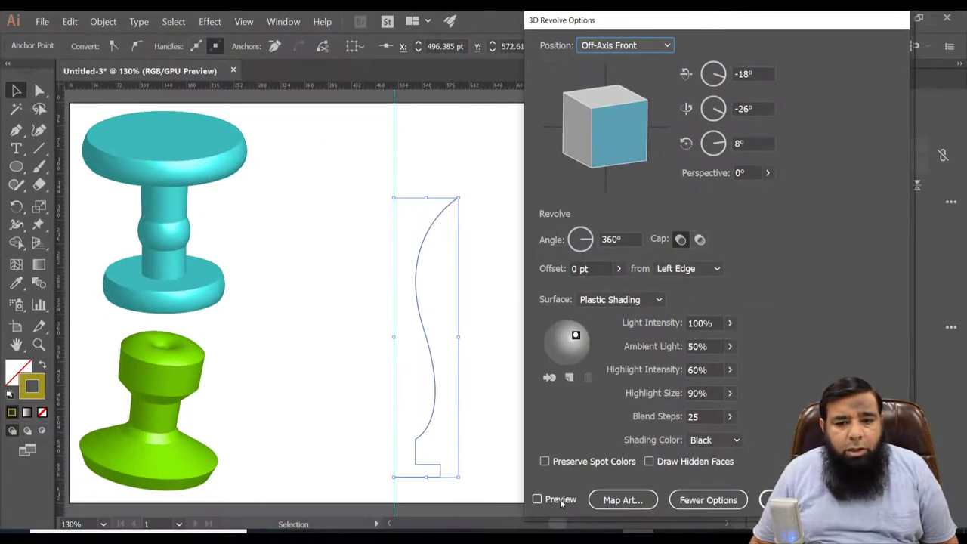
click(538, 500)
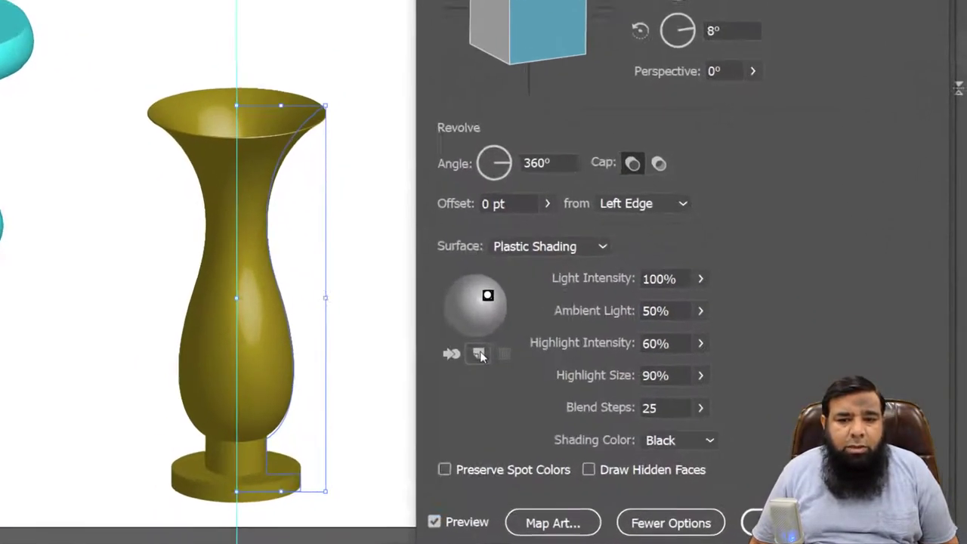
Step: Add a second light and position the lights at the top and bottom of the sphere
click(569, 377)
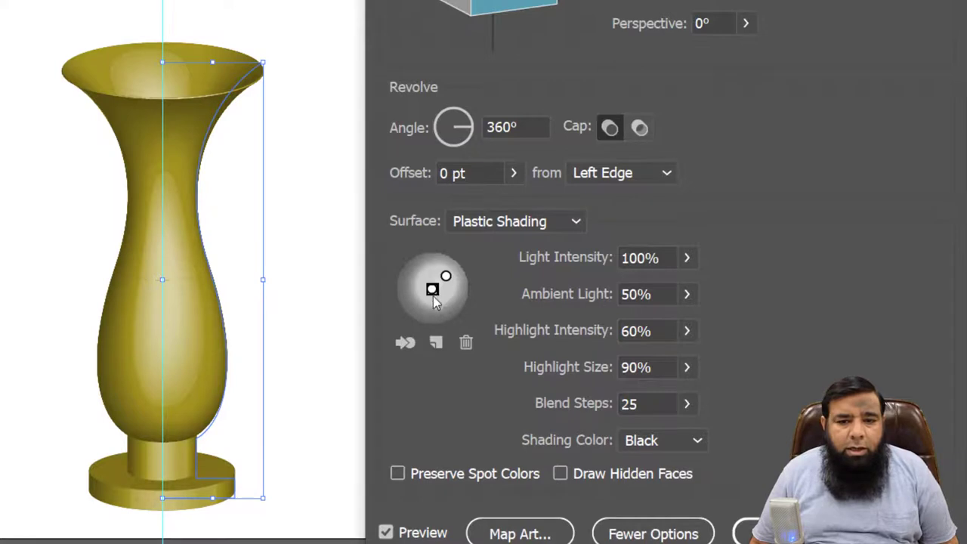
drag(433, 296, 439, 313)
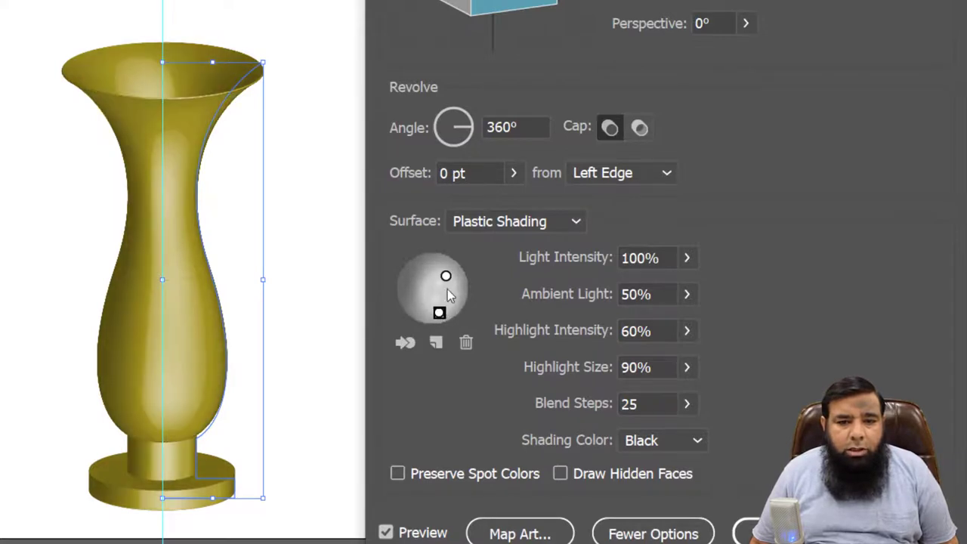
drag(446, 277, 436, 262)
drag(439, 313, 447, 311)
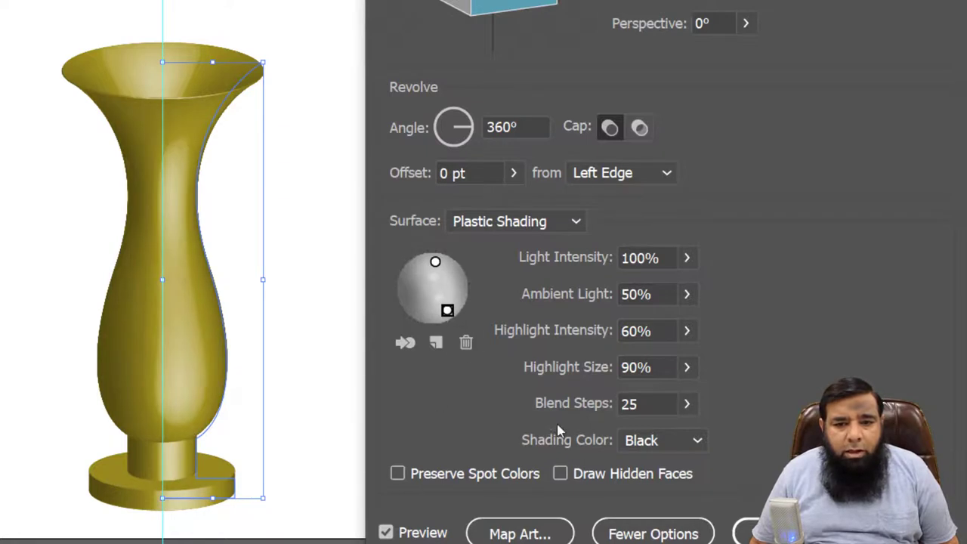
Step: Reduce the highlight size to 77% and the light intensity to 75%
click(688, 370)
mouse_move(678, 395)
mouse_down()
mouse_move(653, 400)
mouse_move(664, 400)
mouse_up()
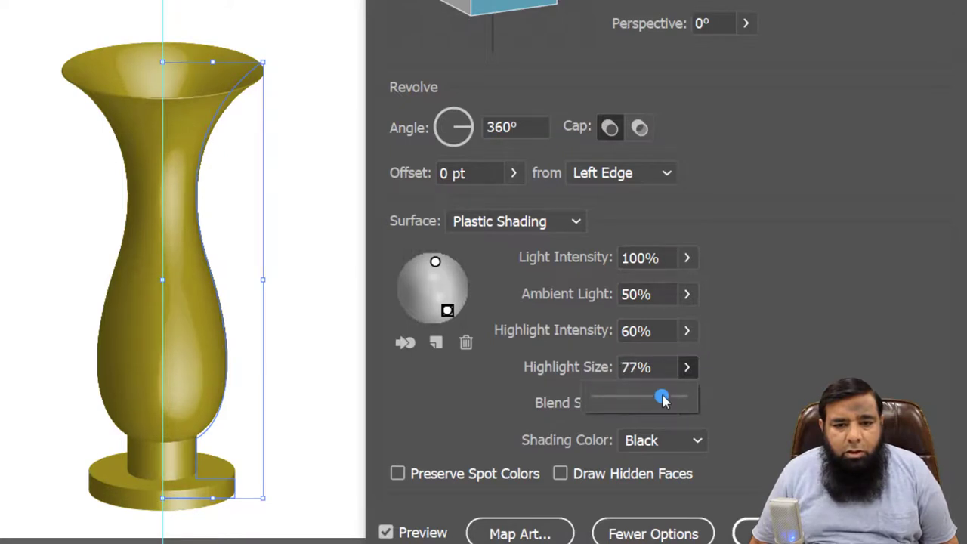
click(687, 258)
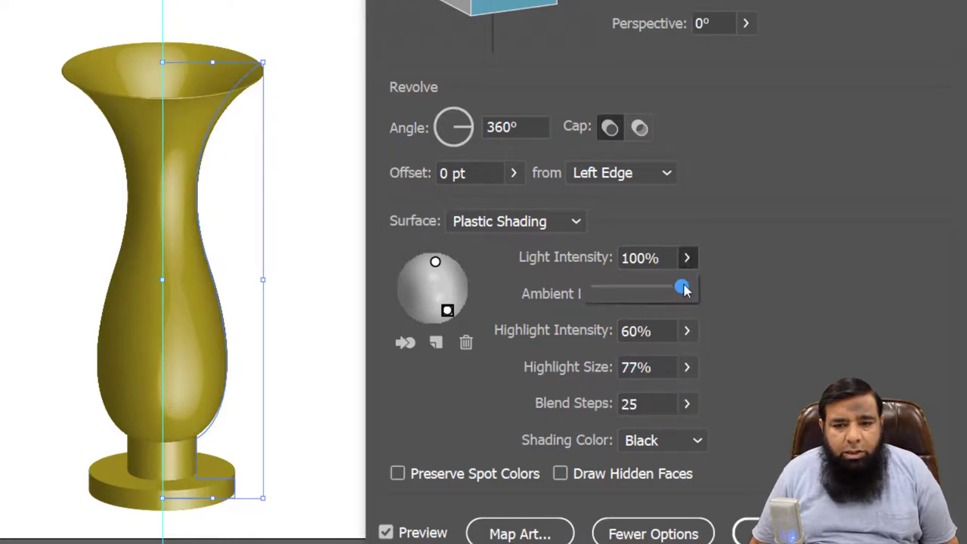
drag(683, 286, 665, 291)
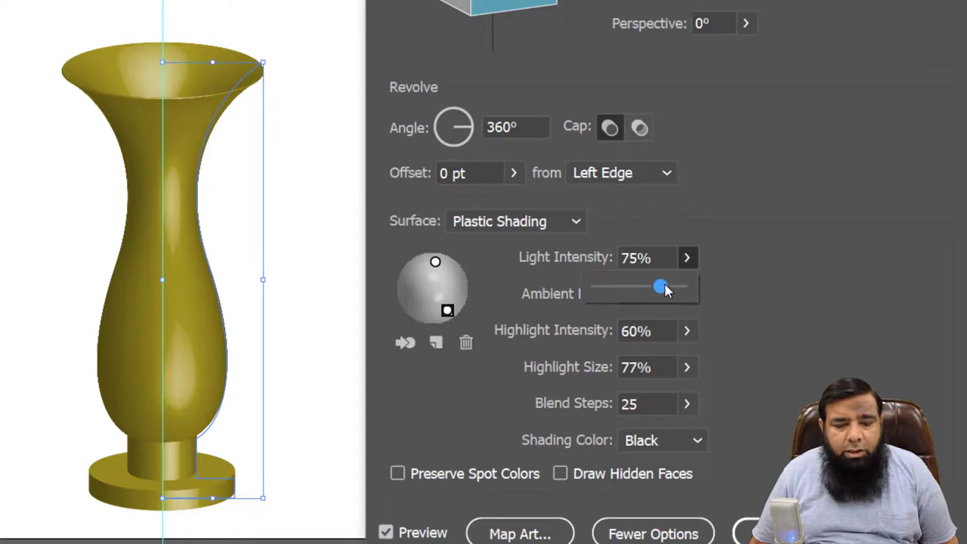
Step: Add a third light on the left edge, send it behind the vase, and lower ambient light to 36%
click(436, 342)
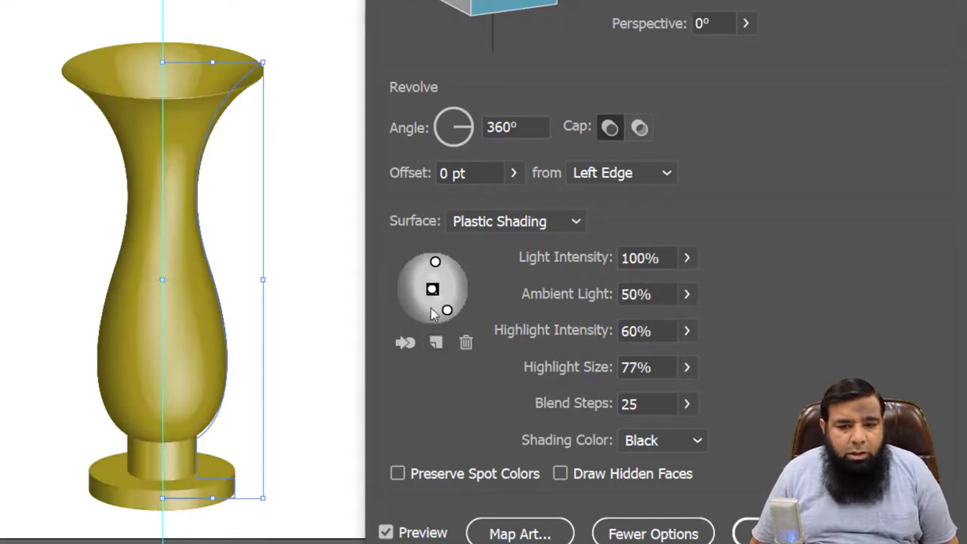
drag(436, 296, 407, 285)
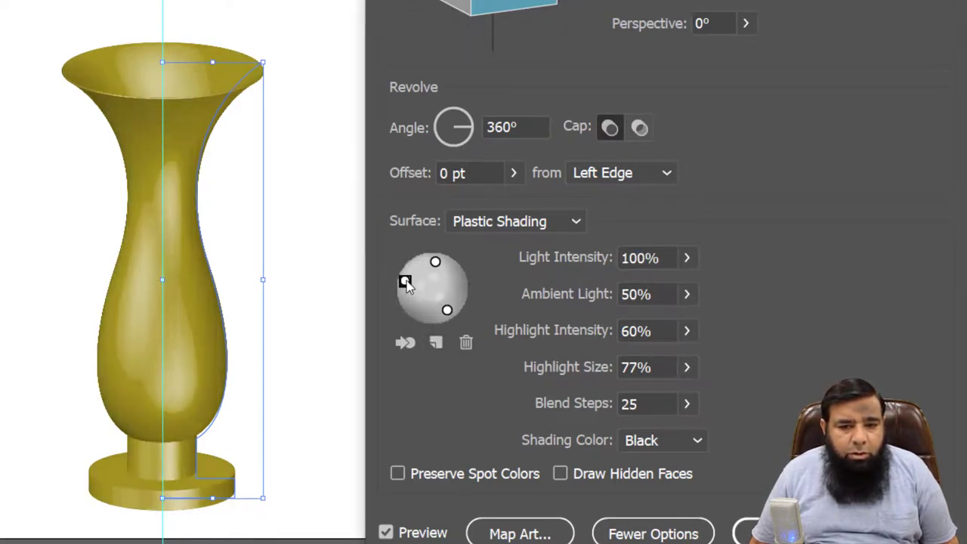
click(404, 343)
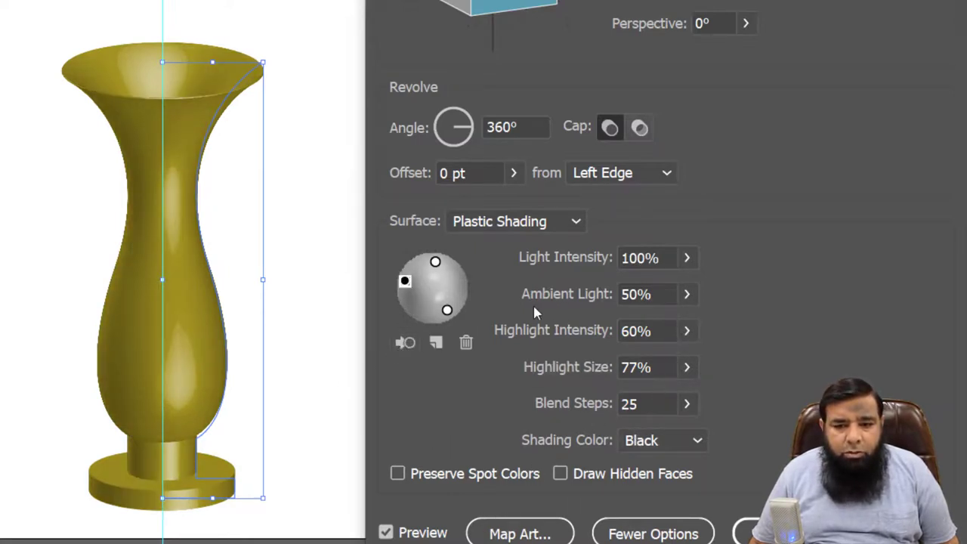
click(686, 294)
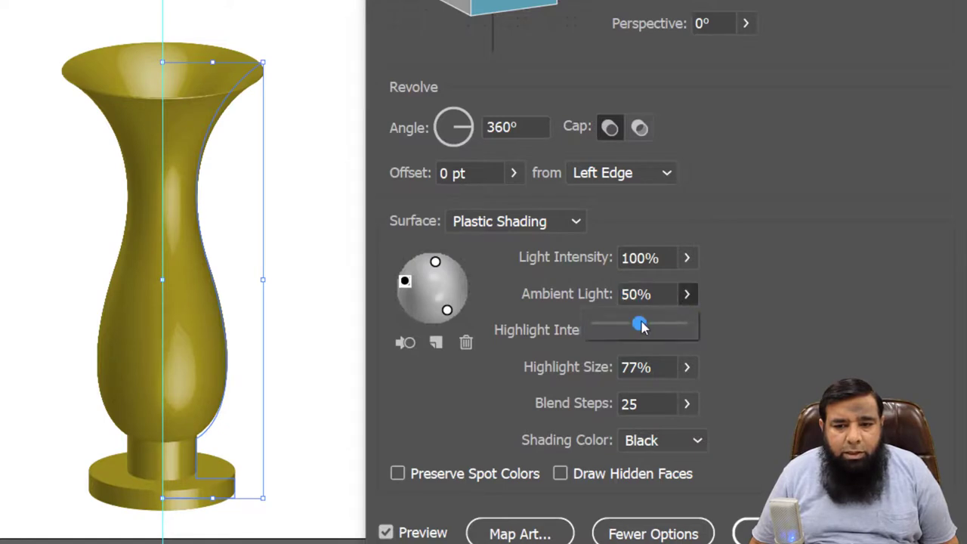
mouse_move(640, 325)
mouse_down()
mouse_move(666, 325)
mouse_move(624, 325)
mouse_up()
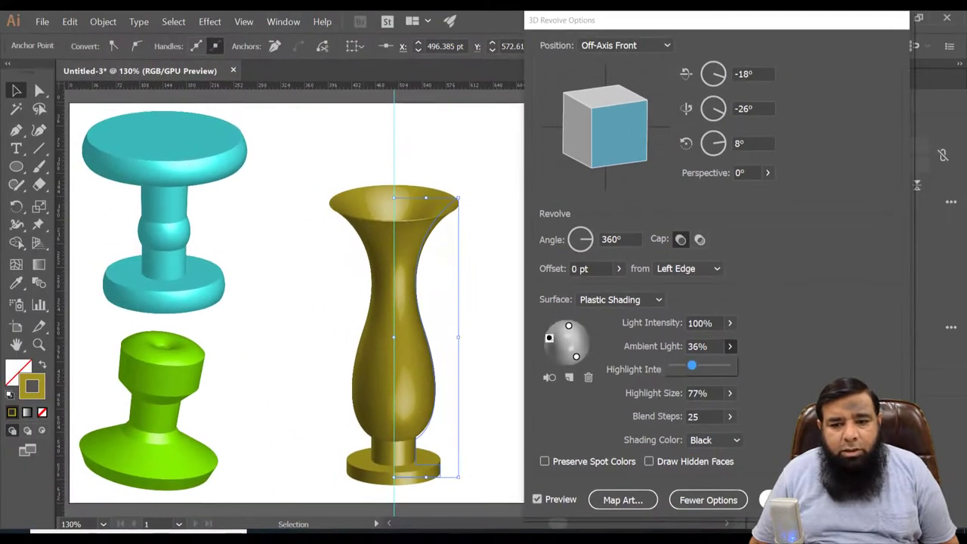
click(746, 492)
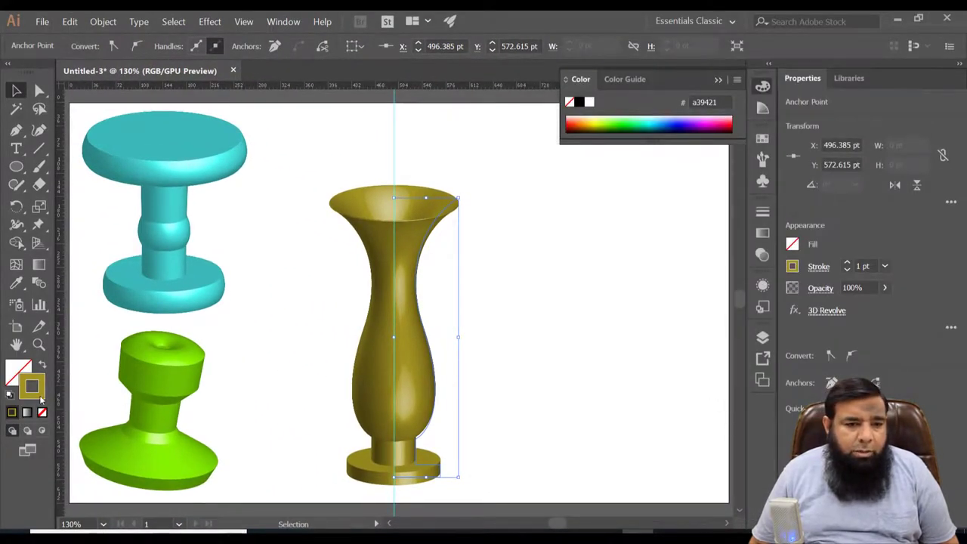
Step: Try a light green colour on the vase
double_click(38, 392)
click(678, 291)
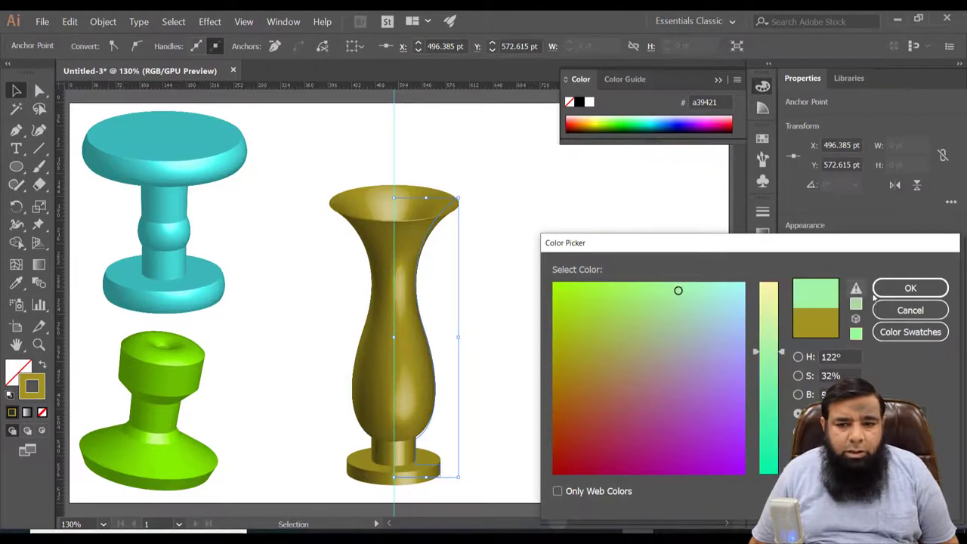
click(898, 288)
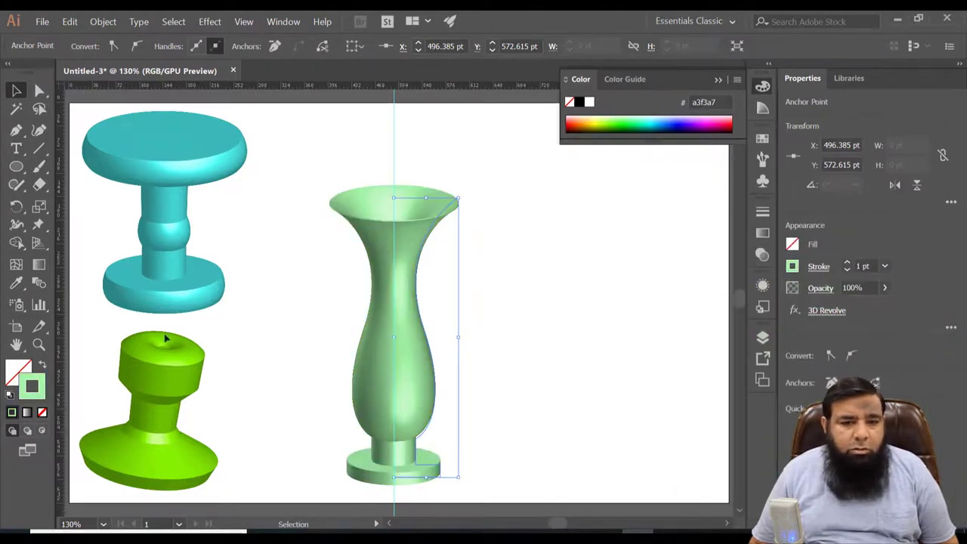
Step: Recolour the vase golden olive (a38112) and deselect it
double_click(34, 392)
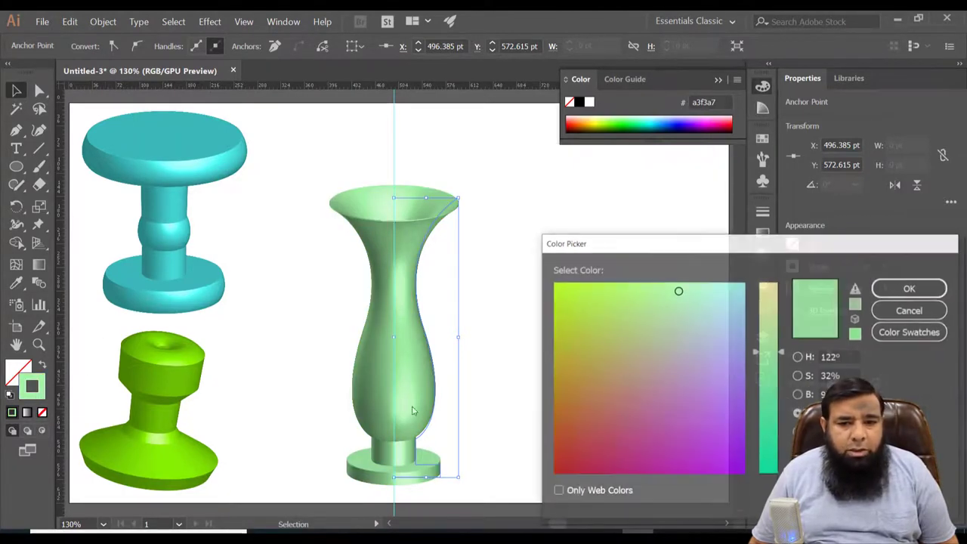
click(566, 376)
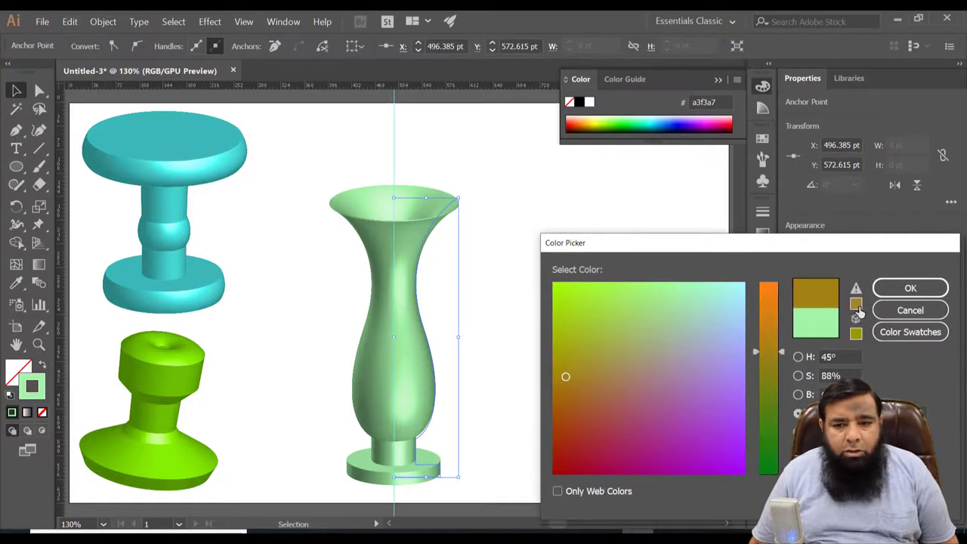
click(911, 288)
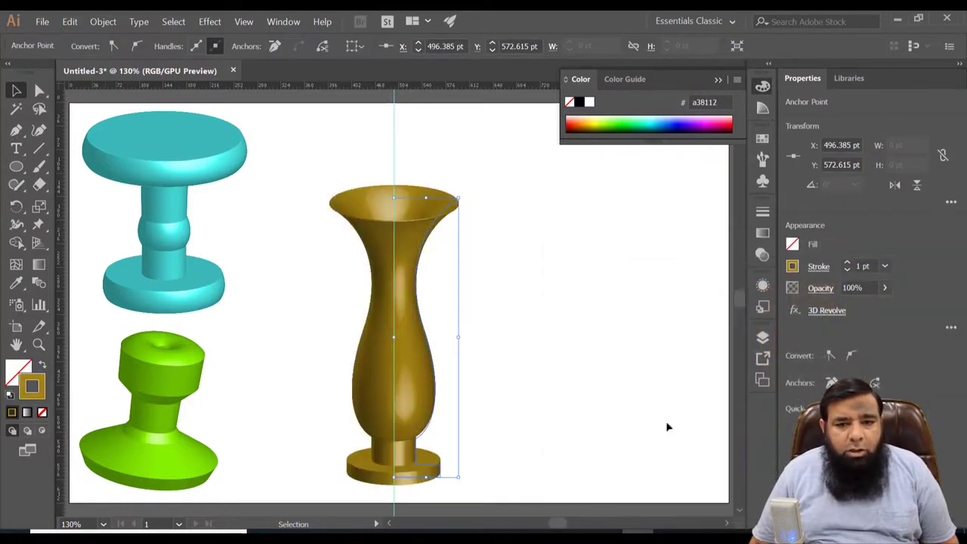
click(628, 362)
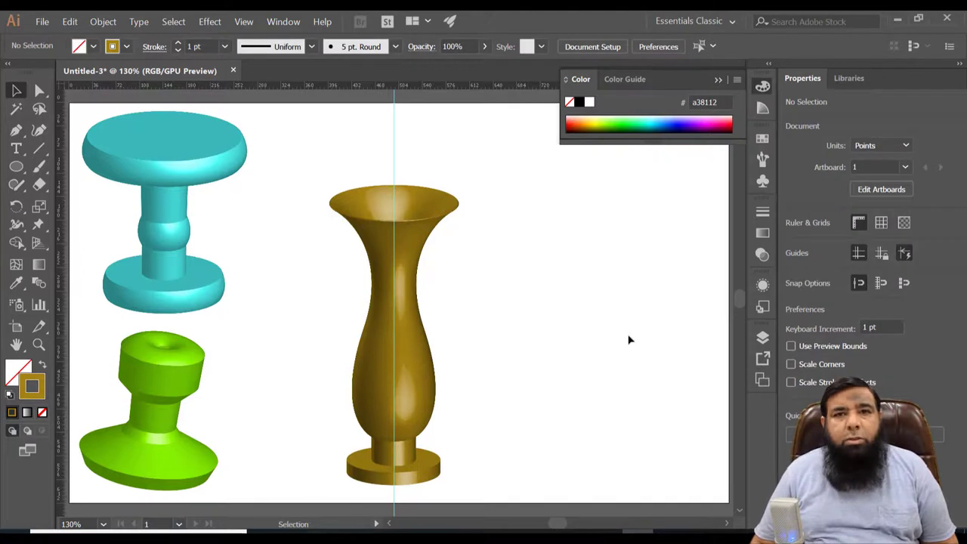